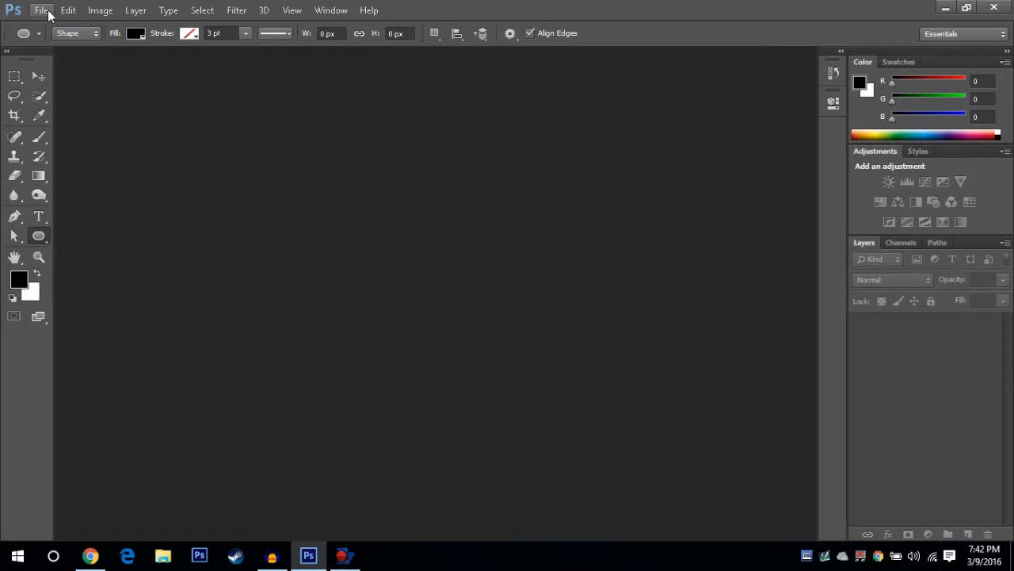
Create a new 500 × 500 pixel document named ProfilePic
{"action": "left_click", "coordinate": [41, 10]}
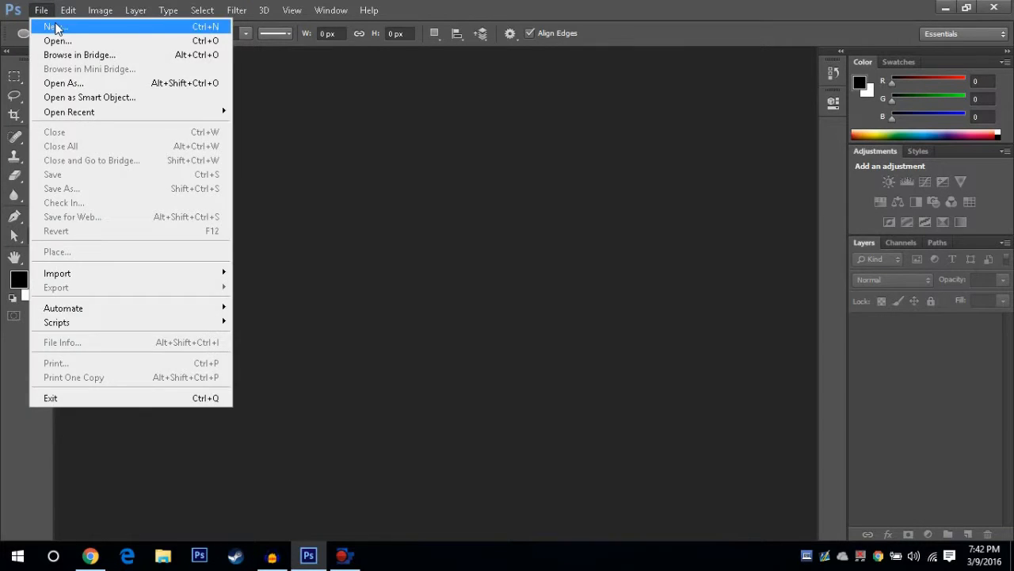
{"action": "left_click", "coordinate": [44, 25]}
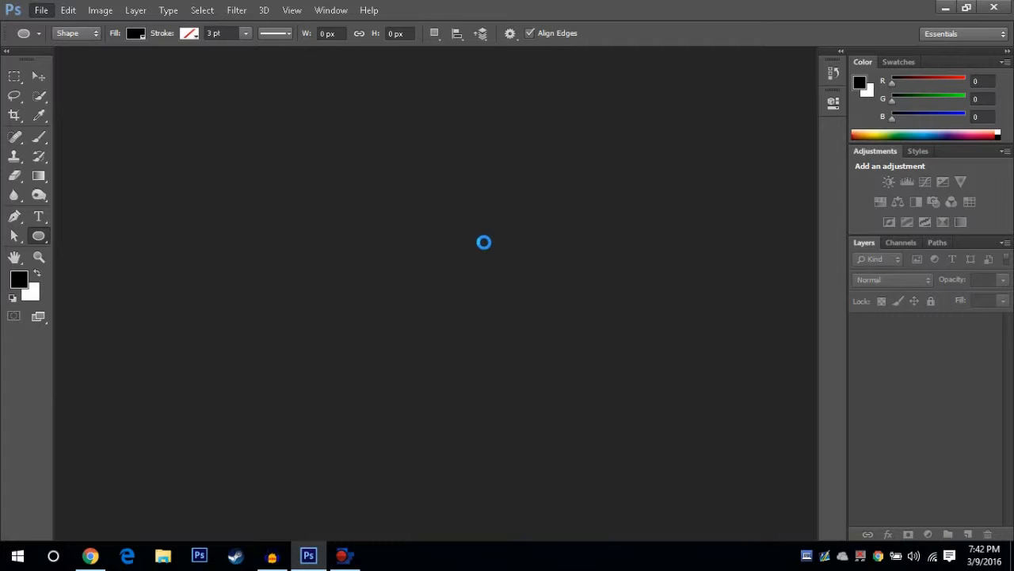
{"action": "left_click", "coordinate": [361, 158]}
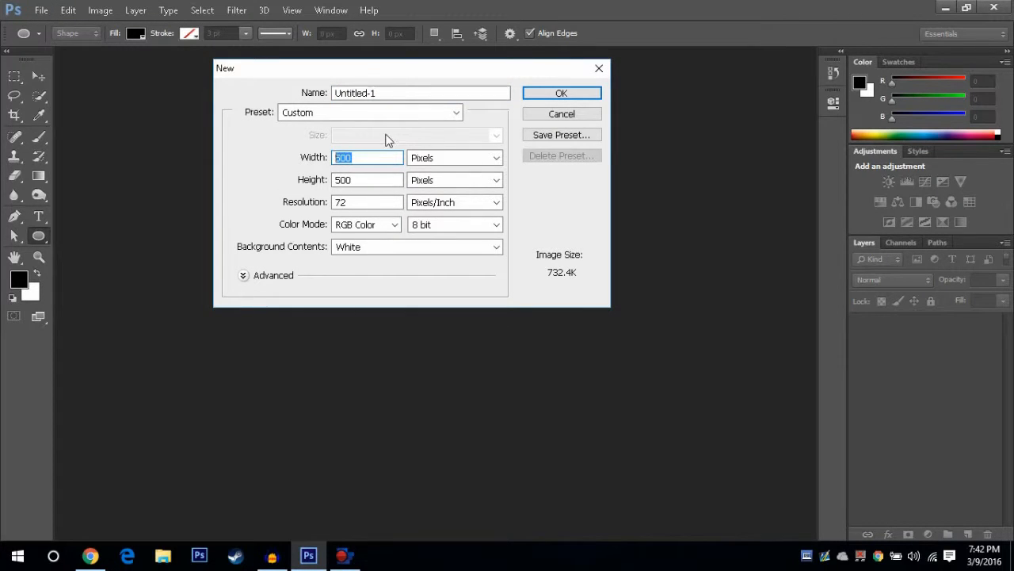
{"action": "left_click", "coordinate": [389, 93]}
{"action": "key", "text": "BackSpace"}
{"action": "type", "text": "P"}
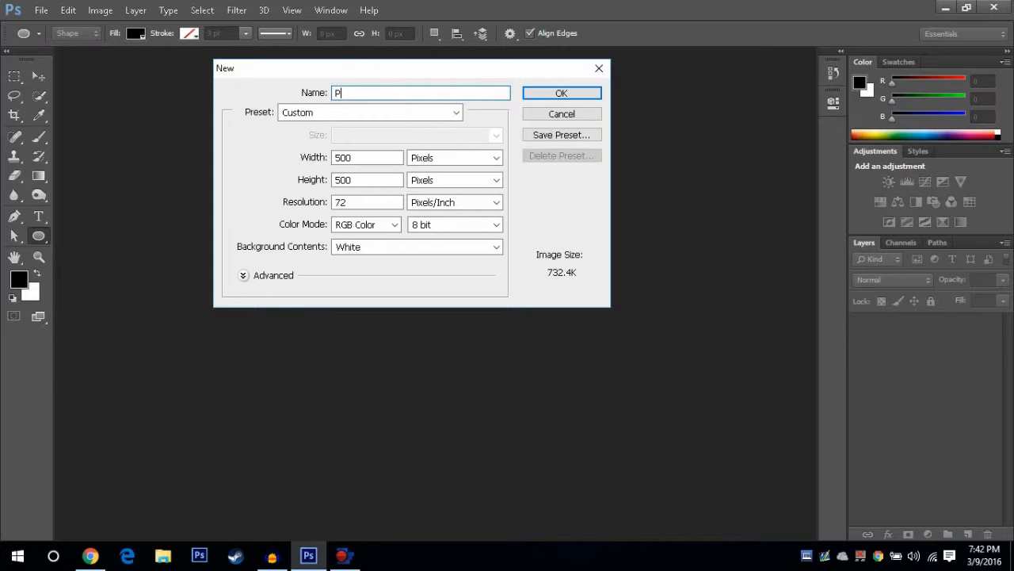
{"action": "type", "text": "rofilePic"}
{"action": "left_click", "coordinate": [560, 98]}
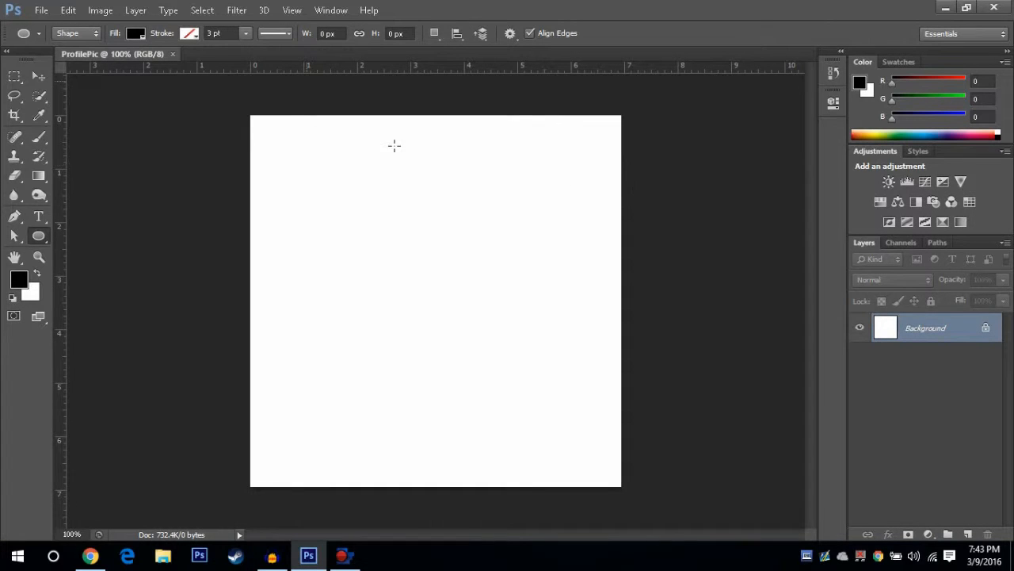
Switch to the browser and look through the gradient backgrounds image results
{"action": "left_click", "coordinate": [90, 555]}
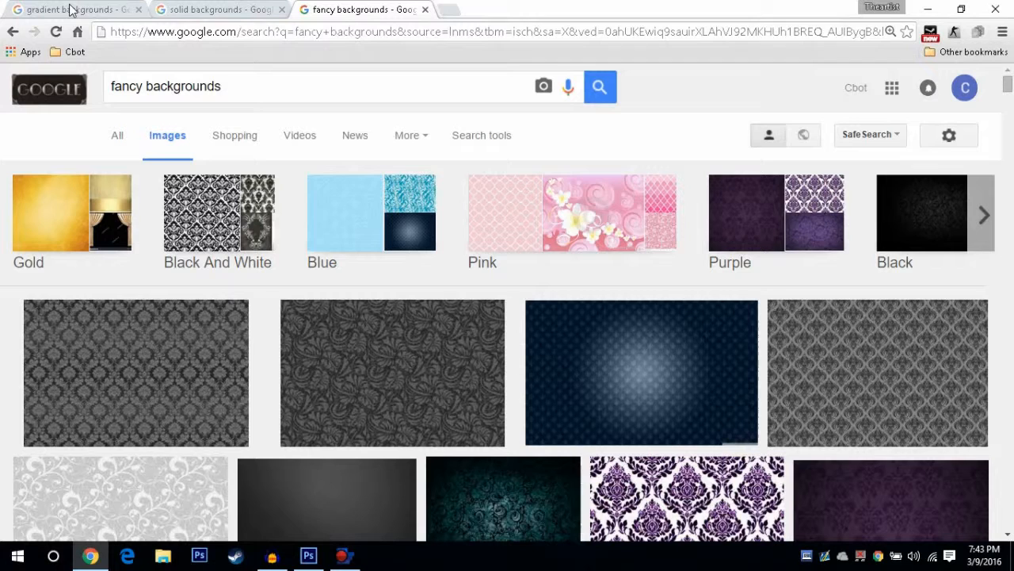
{"action": "left_click", "coordinate": [90, 8]}
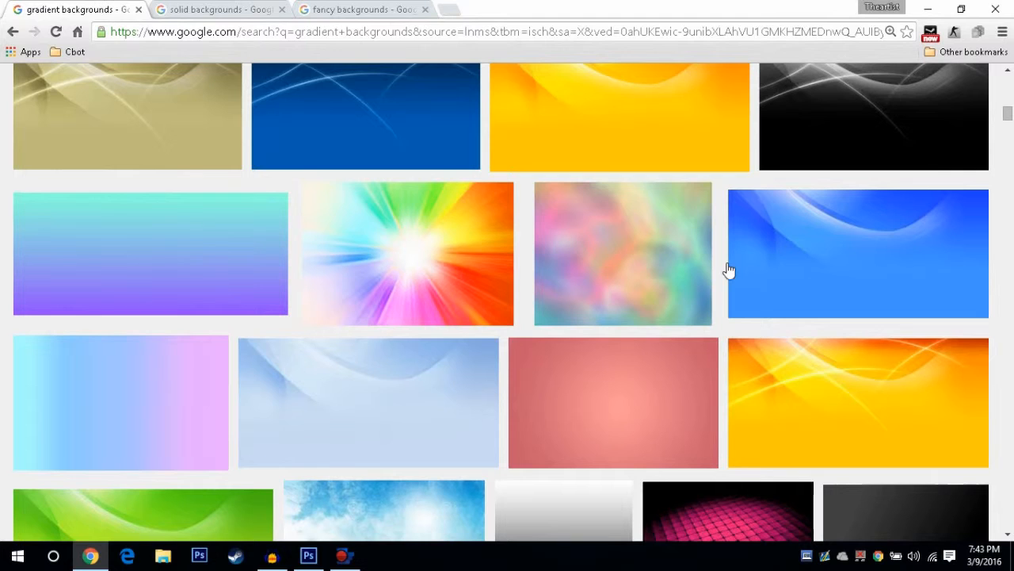
{"action": "scroll", "coordinate": [588, 248], "scroll_direction": "up", "scroll_amount": 2}
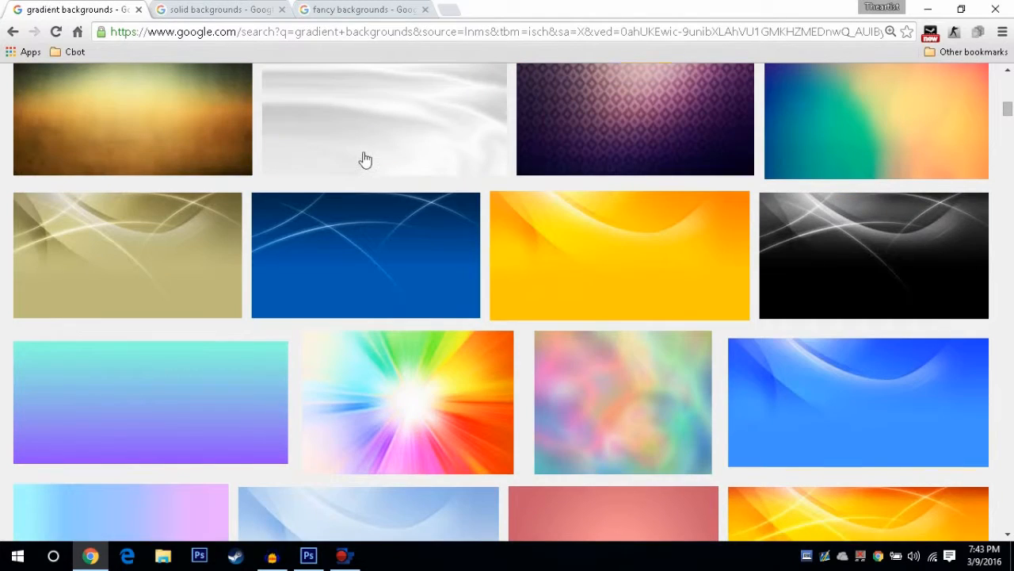
{"action": "scroll", "coordinate": [448, 224], "scroll_direction": "up", "scroll_amount": 5}
{"action": "scroll", "coordinate": [453, 228], "scroll_direction": "up", "scroll_amount": 4}
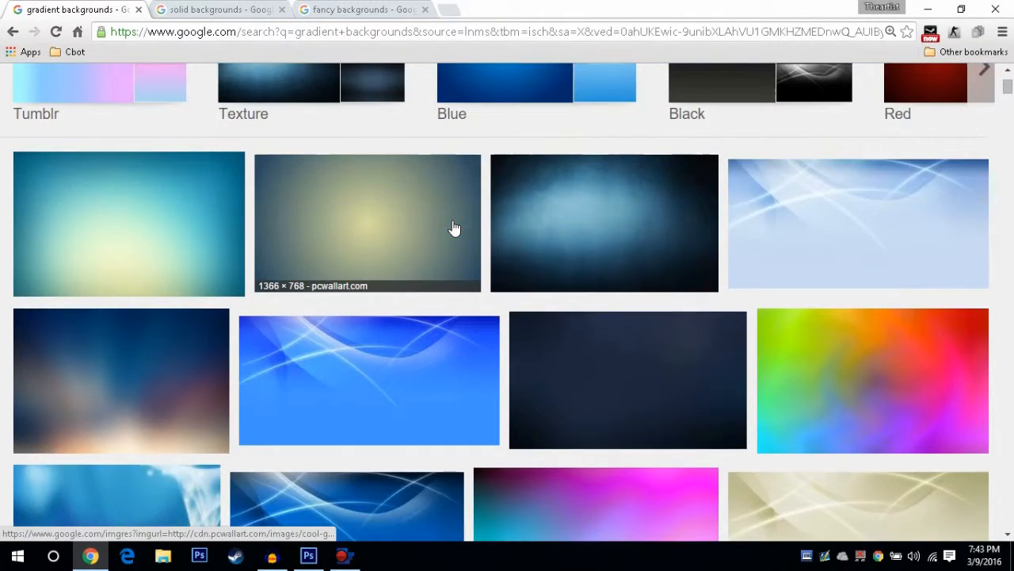
{"action": "scroll", "coordinate": [478, 244], "scroll_direction": "down", "scroll_amount": 2}
{"action": "scroll", "coordinate": [482, 246], "scroll_direction": "down", "scroll_amount": 9}
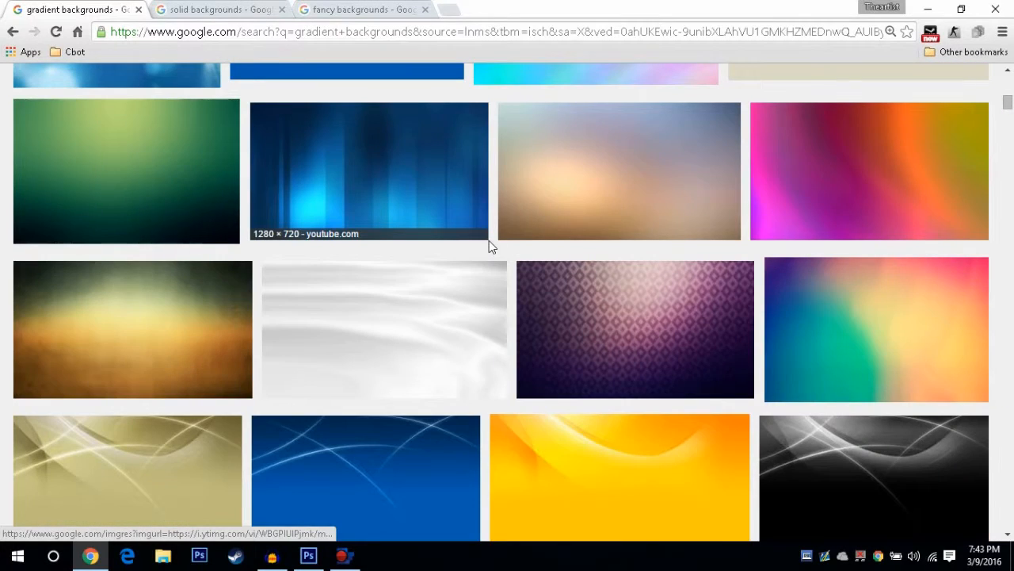
{"action": "scroll", "coordinate": [500, 266], "scroll_direction": "down", "scroll_amount": 10}
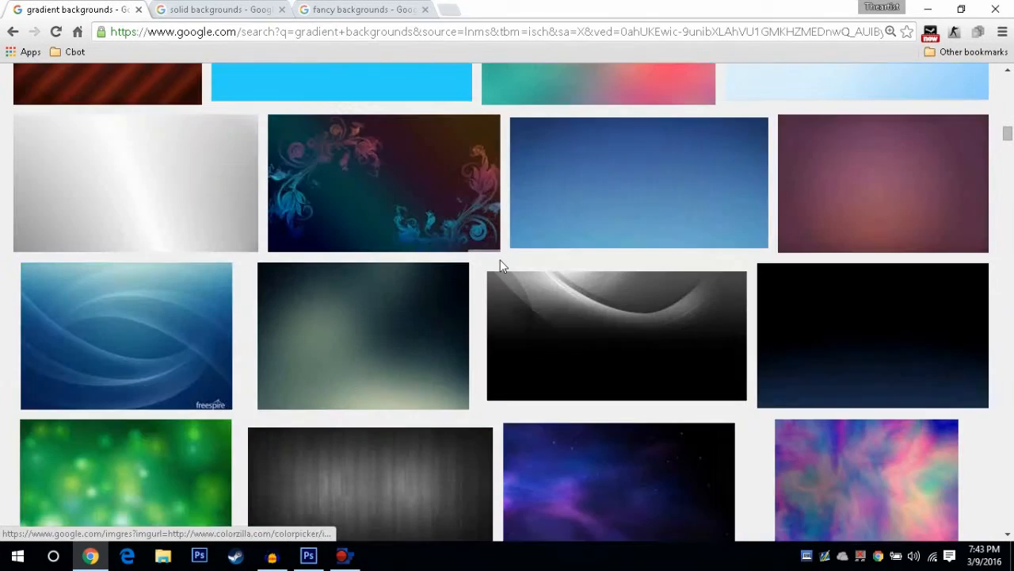
{"action": "scroll", "coordinate": [500, 265], "scroll_direction": "down", "scroll_amount": 3}
{"action": "scroll", "coordinate": [530, 270], "scroll_direction": "up", "scroll_amount": 1}
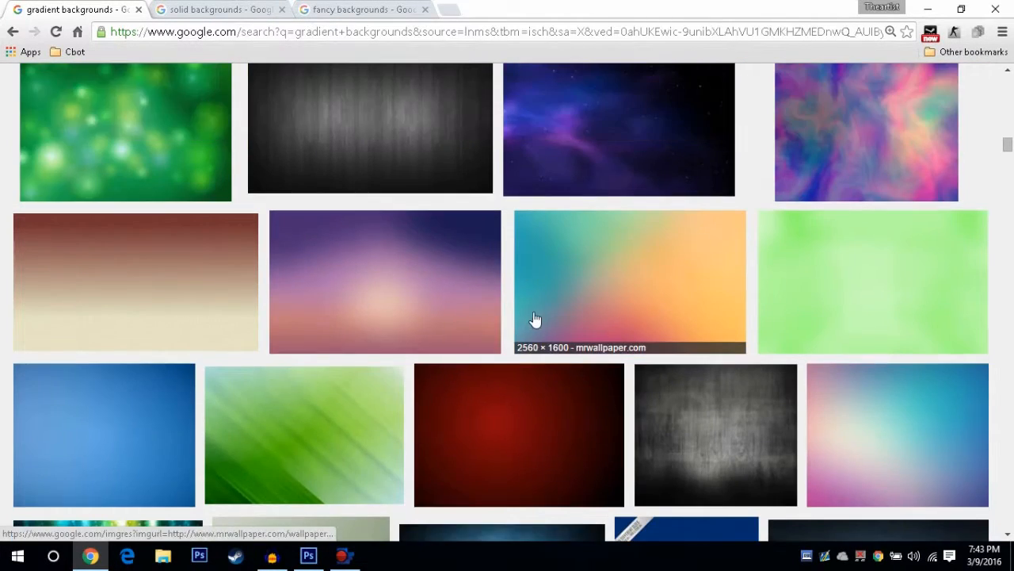
{"action": "scroll", "coordinate": [502, 425], "scroll_direction": "up", "scroll_amount": 20}
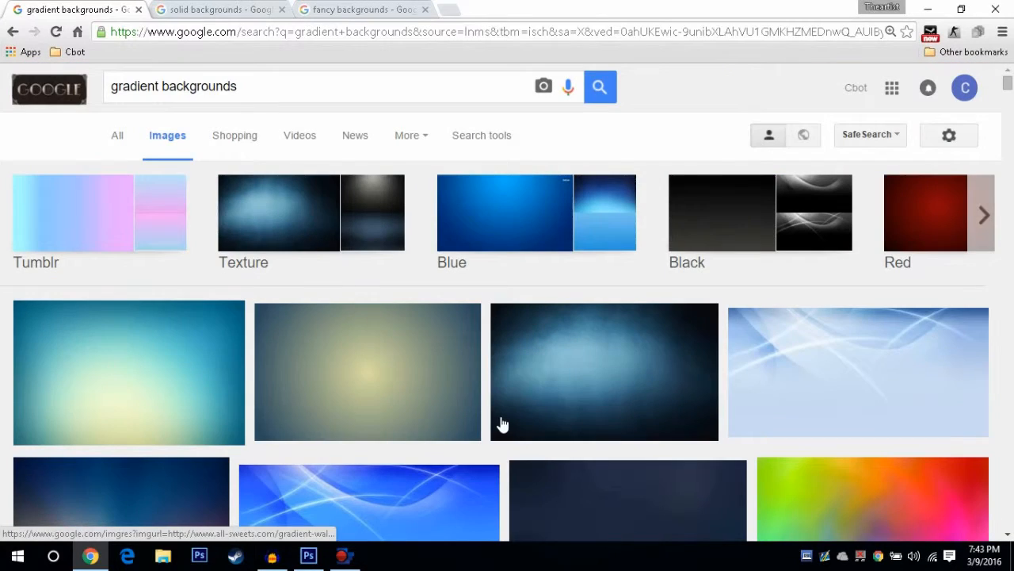
Look through the solid backgrounds image results
{"action": "left_click", "coordinate": [199, 10]}
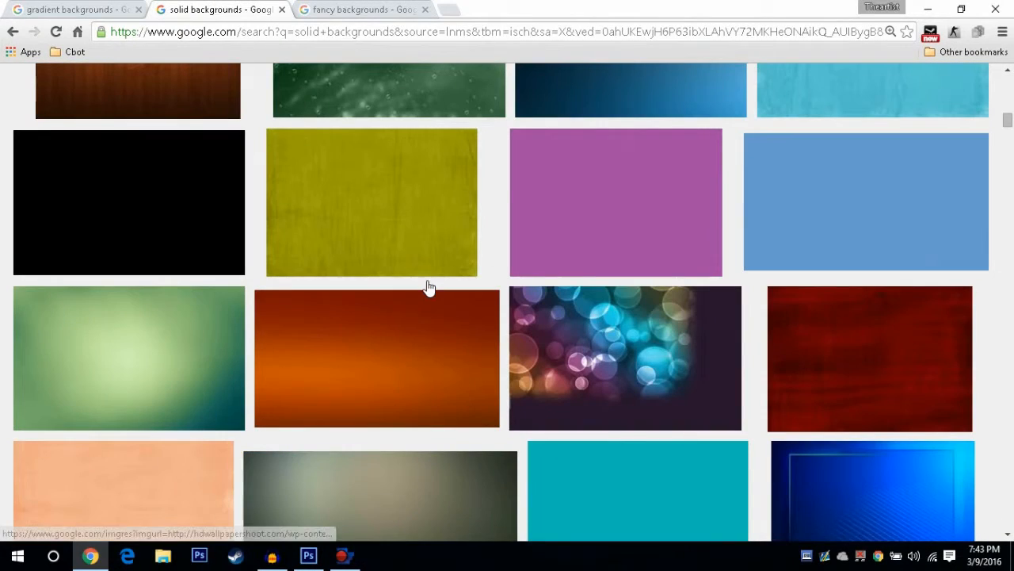
{"action": "scroll", "coordinate": [268, 164], "scroll_direction": "up", "scroll_amount": 15}
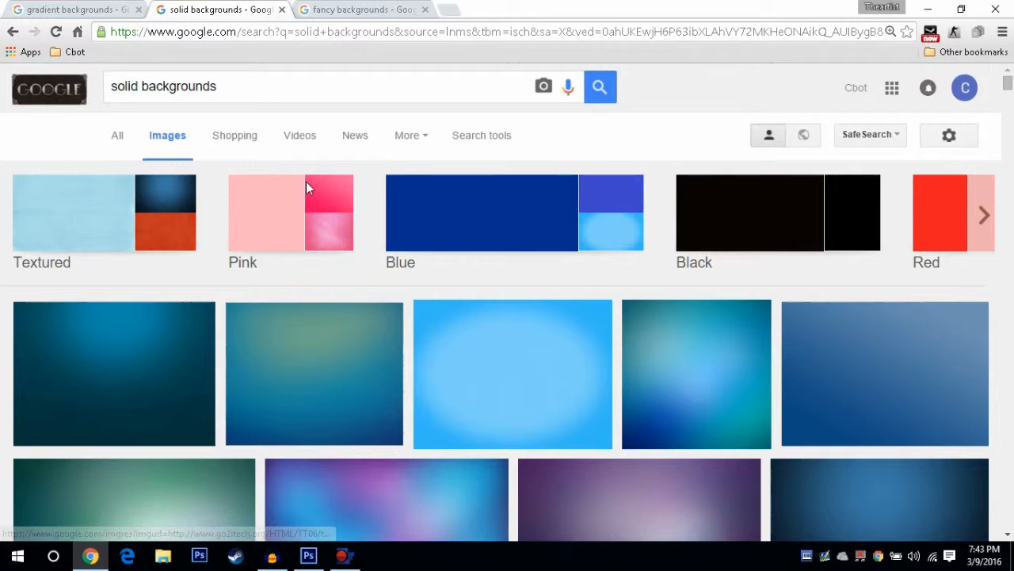
{"action": "scroll", "coordinate": [716, 237], "scroll_direction": "down", "scroll_amount": 10}
{"action": "scroll", "coordinate": [750, 233], "scroll_direction": "up", "scroll_amount": 4}
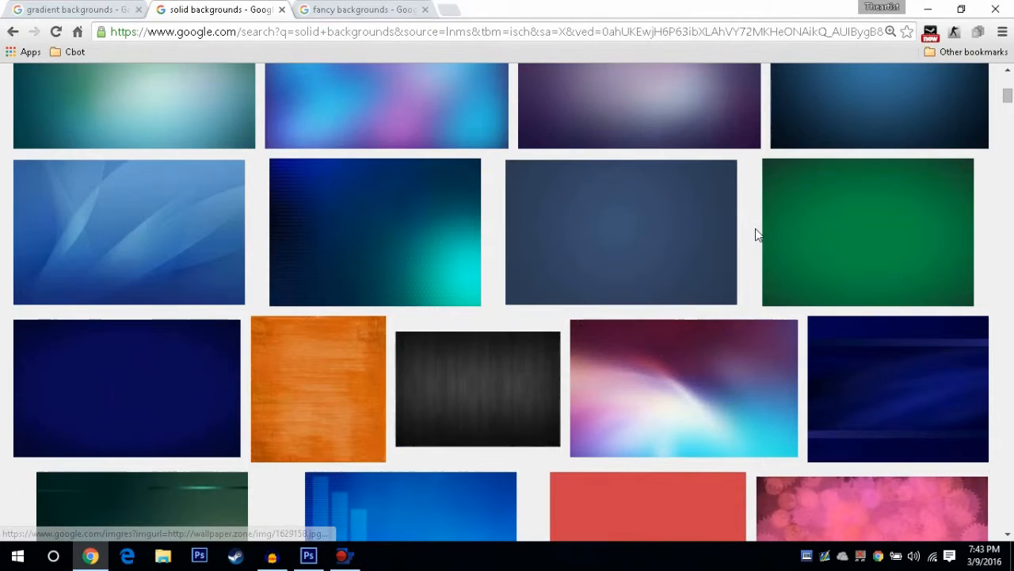
{"action": "scroll", "coordinate": [473, 328], "scroll_direction": "up", "scroll_amount": 3}
{"action": "scroll", "coordinate": [466, 333], "scroll_direction": "down", "scroll_amount": 7}
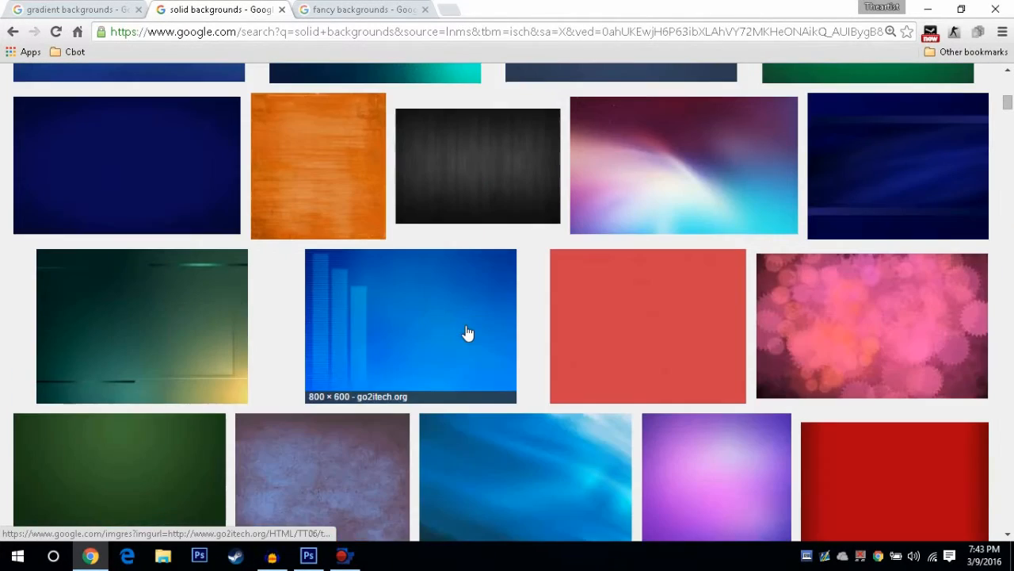
{"action": "scroll", "coordinate": [478, 94], "scroll_direction": "up", "scroll_amount": 2}
{"action": "scroll", "coordinate": [367, 259], "scroll_direction": "down", "scroll_amount": 3}
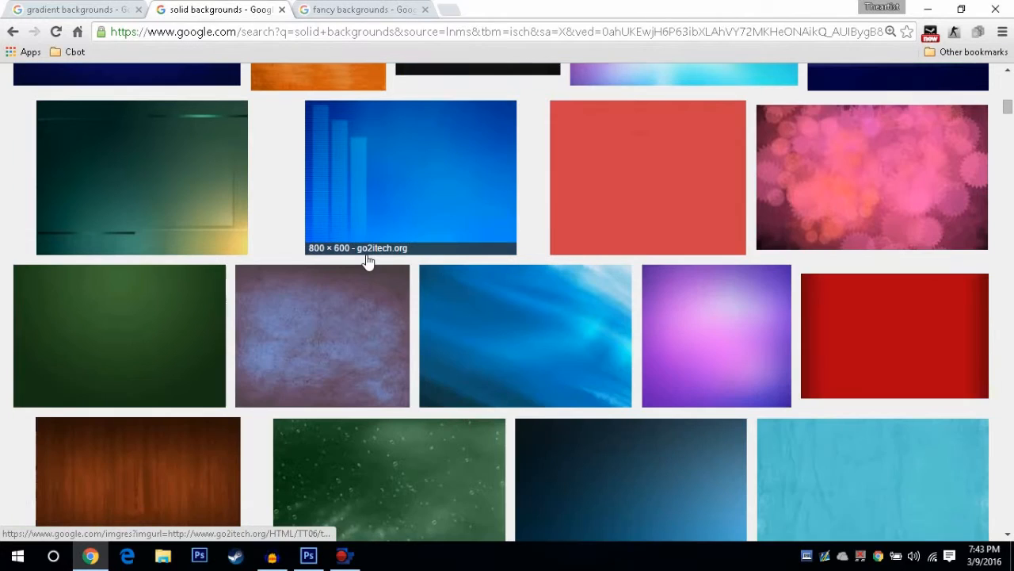
{"action": "scroll", "coordinate": [331, 177], "scroll_direction": "down", "scroll_amount": 3}
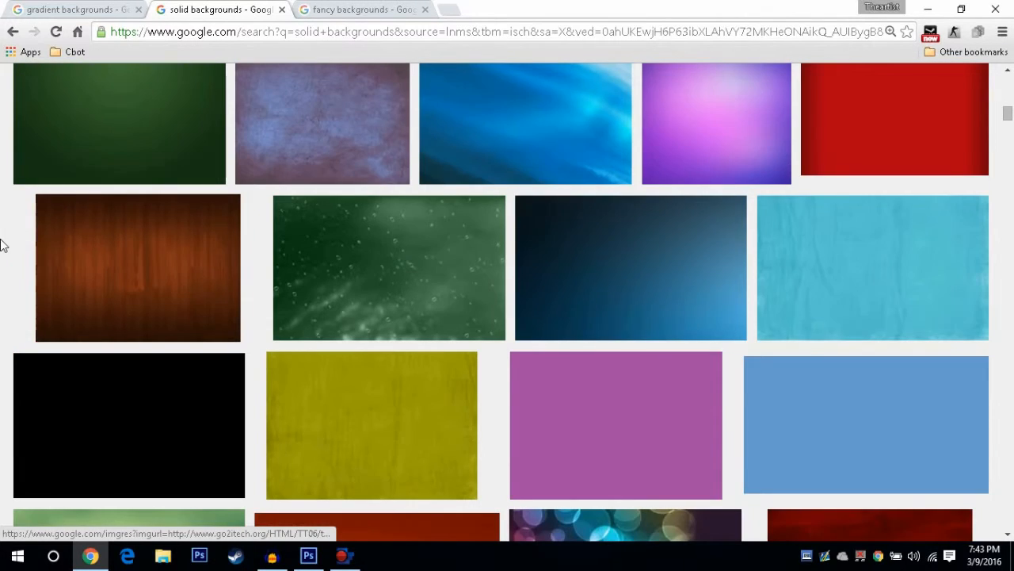
Look through the fancy backgrounds image results
{"action": "key", "text": "ctrl+Tab"}
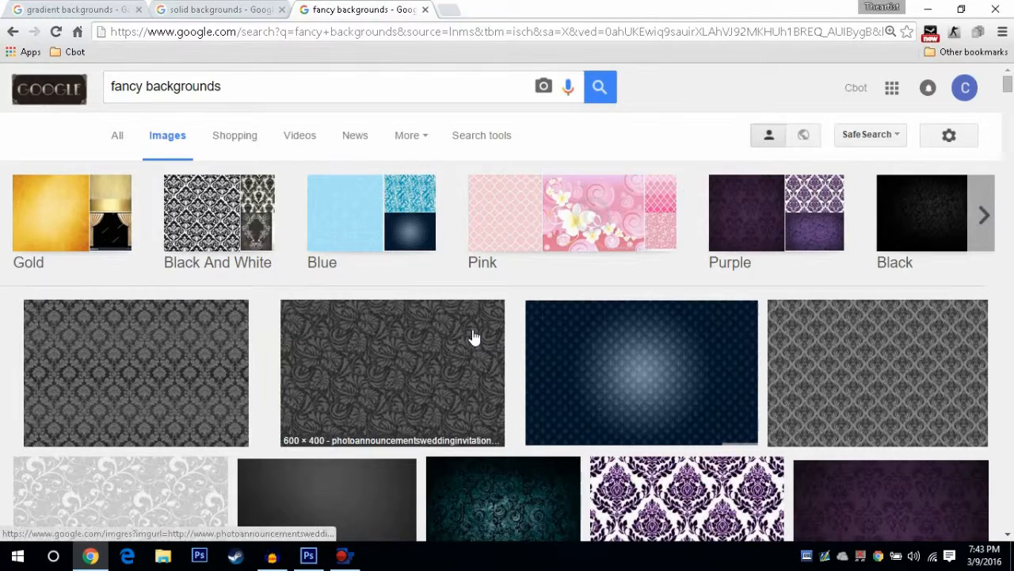
{"action": "scroll", "coordinate": [476, 337], "scroll_direction": "down", "scroll_amount": 6}
{"action": "scroll", "coordinate": [476, 336], "scroll_direction": "down", "scroll_amount": 8}
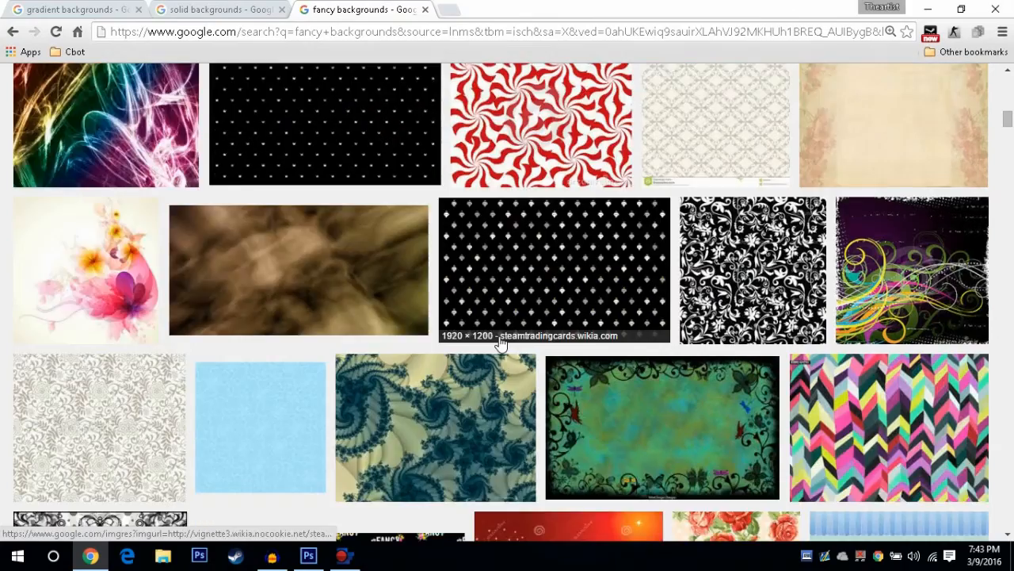
{"action": "scroll", "coordinate": [502, 346], "scroll_direction": "up", "scroll_amount": 1}
{"action": "scroll", "coordinate": [502, 346], "scroll_direction": "down", "scroll_amount": 3}
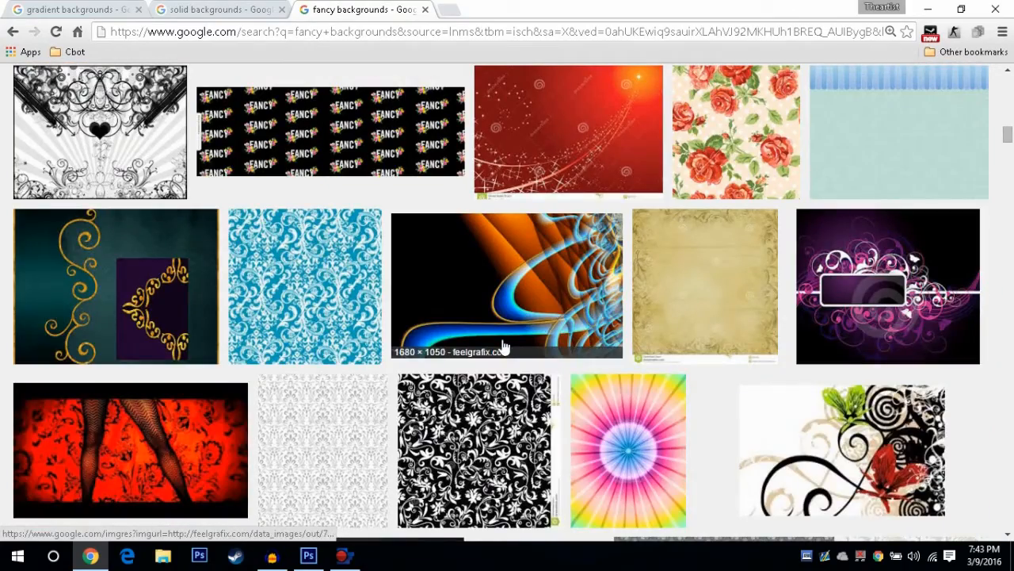
{"action": "scroll", "coordinate": [502, 346], "scroll_direction": "up", "scroll_amount": 2}
{"action": "scroll", "coordinate": [501, 346], "scroll_direction": "down", "scroll_amount": 6}
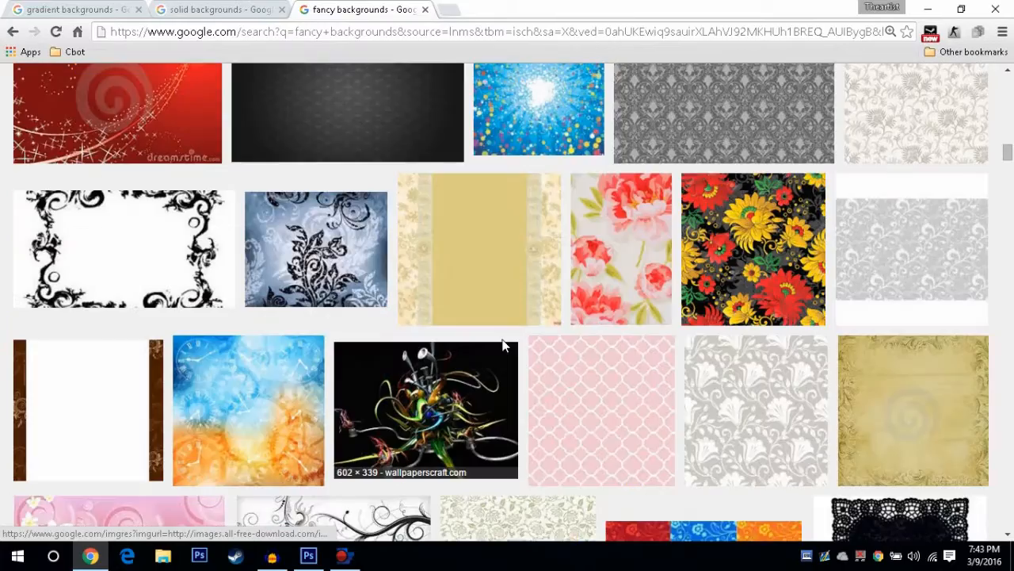
{"action": "scroll", "coordinate": [501, 347], "scroll_direction": "down", "scroll_amount": 6}
{"action": "scroll", "coordinate": [502, 347], "scroll_direction": "up", "scroll_amount": 12}
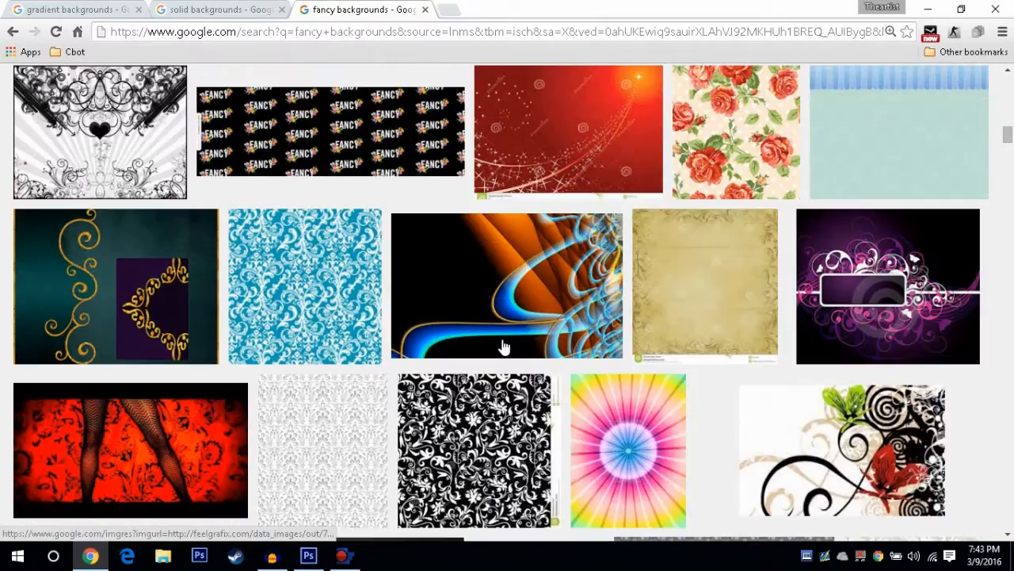
{"action": "scroll", "coordinate": [502, 346], "scroll_direction": "up", "scroll_amount": 15}
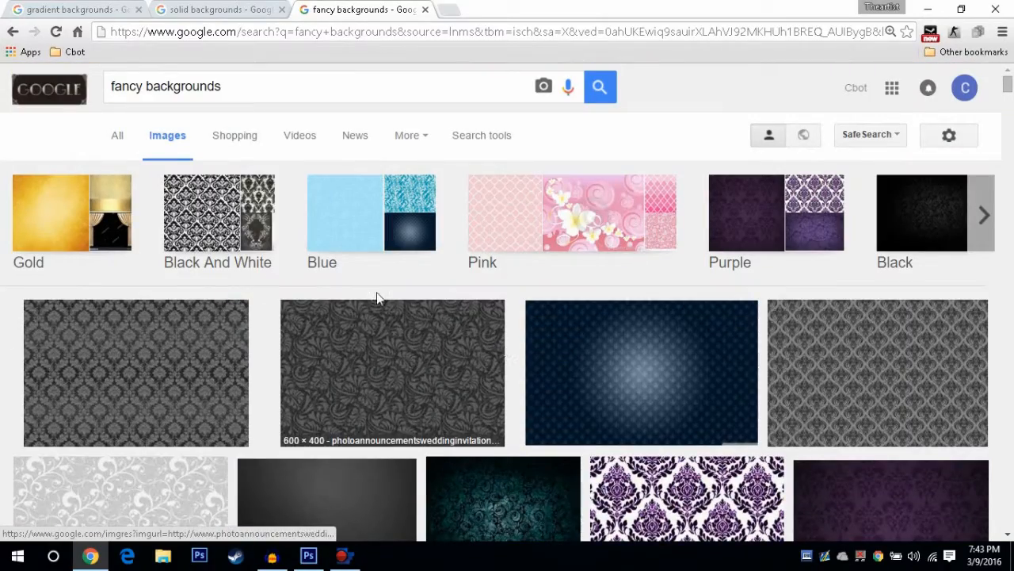
Compare the three background search tabs again and minimize the browser
{"action": "left_click", "coordinate": [190, 10]}
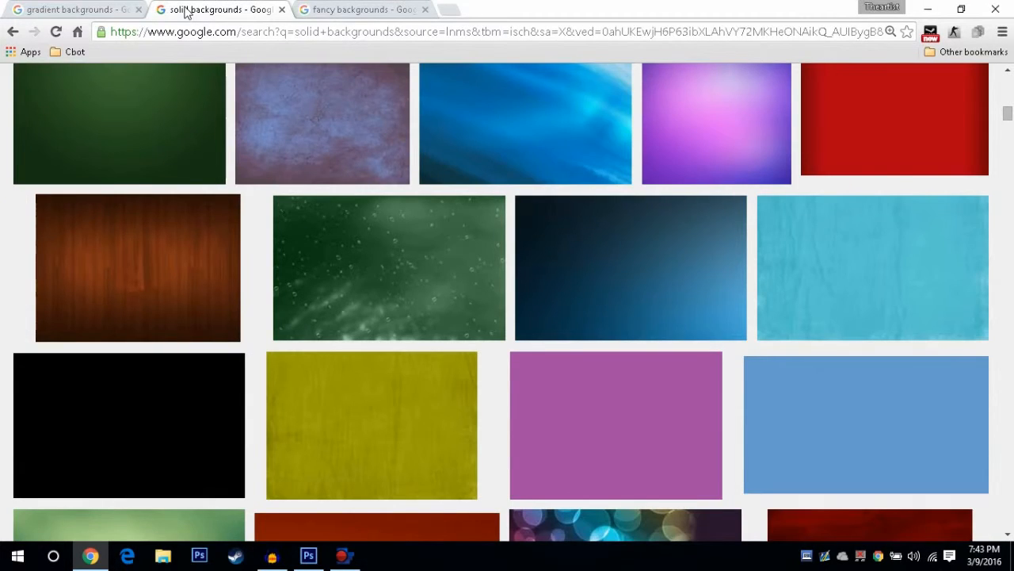
{"action": "left_click", "coordinate": [84, 8]}
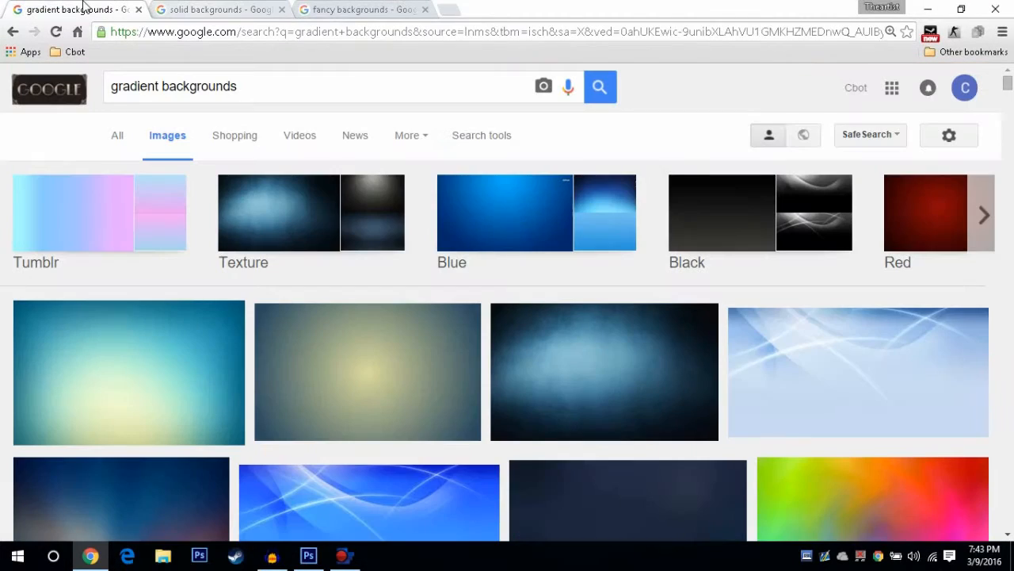
{"action": "left_click", "coordinate": [385, 11]}
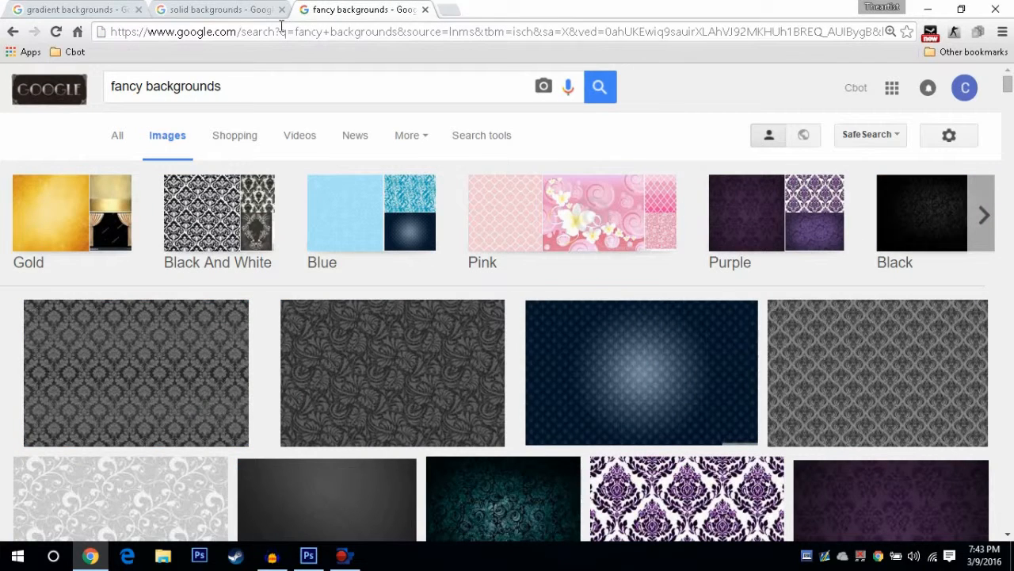
{"action": "left_click", "coordinate": [222, 16]}
{"action": "left_click", "coordinate": [77, 11]}
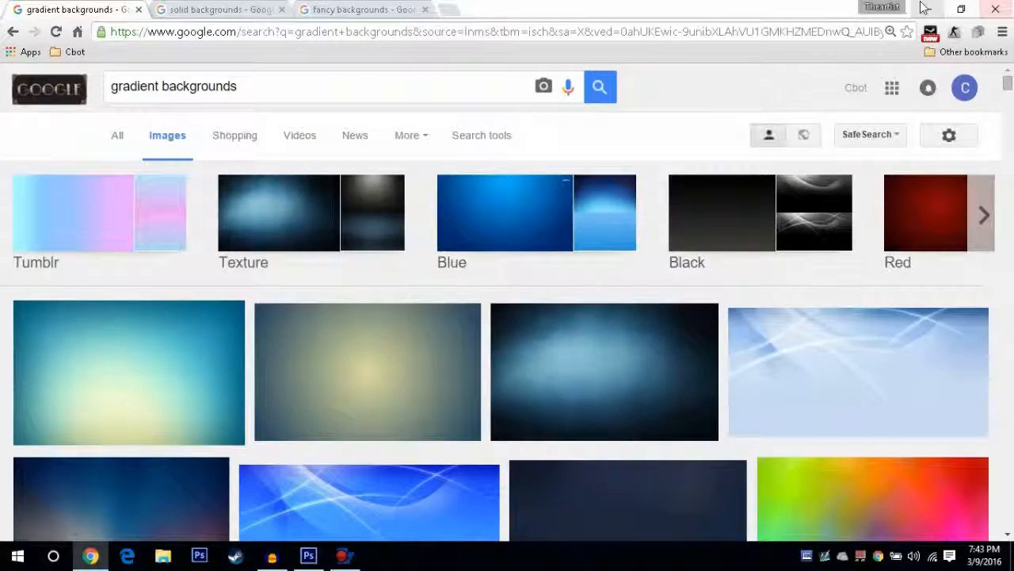
{"action": "left_click", "coordinate": [925, 8]}
Place the images file from the Desktop and scale it up to cover the whole canvas
{"action": "left_click", "coordinate": [41, 10]}
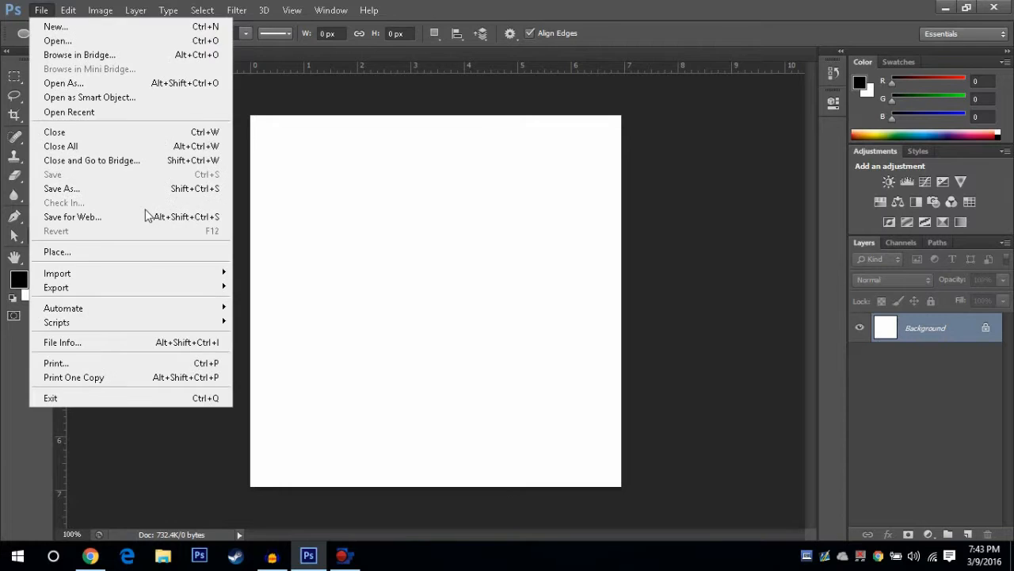
{"action": "left_click", "coordinate": [140, 261]}
{"action": "left_click", "coordinate": [408, 154]}
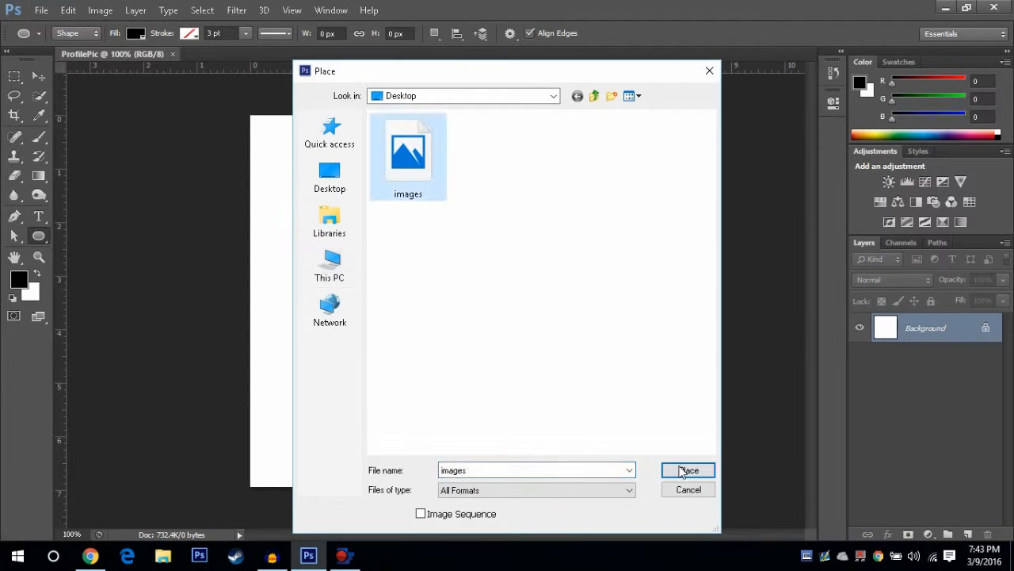
{"action": "left_click", "coordinate": [688, 470]}
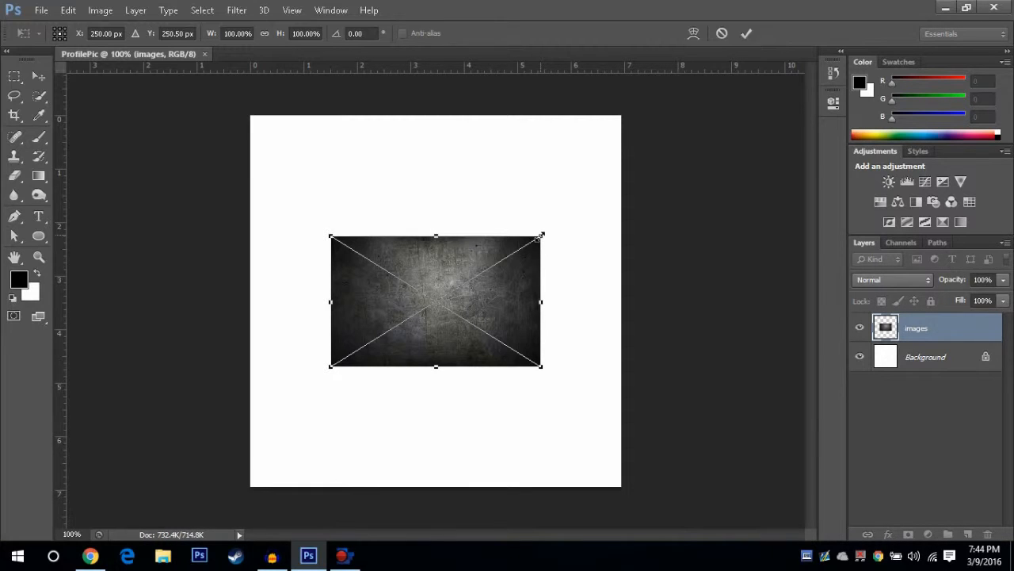
{"action": "left_click_drag", "start_coordinate": [541, 235], "coordinate": [675, 108]}
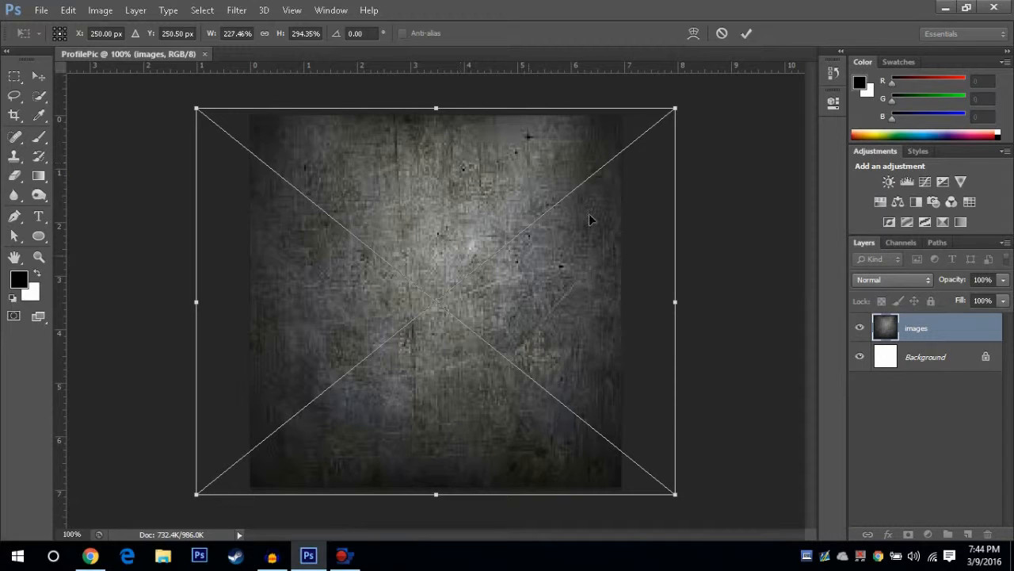
{"action": "key", "text": "u"}
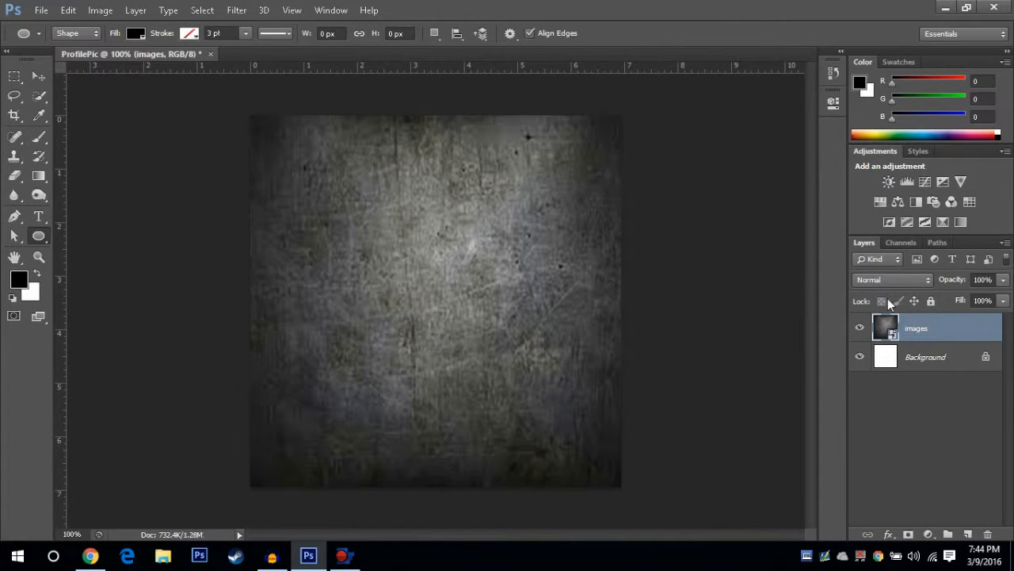
Add a Brightness/Contrast adjustment layer with brightness -134 and contrast 50
{"action": "left_click", "coordinate": [927, 534]}
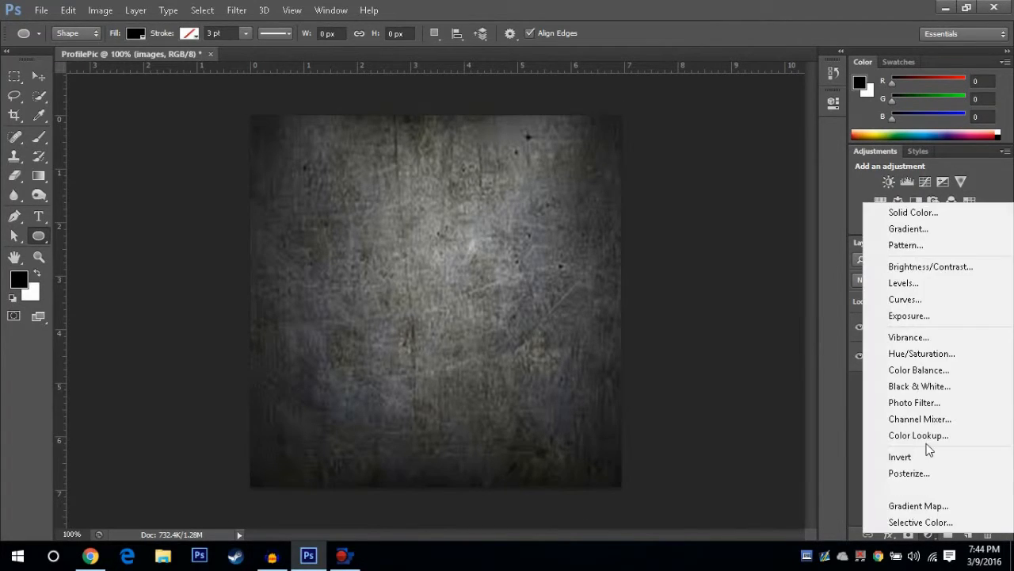
{"action": "left_click", "coordinate": [930, 266]}
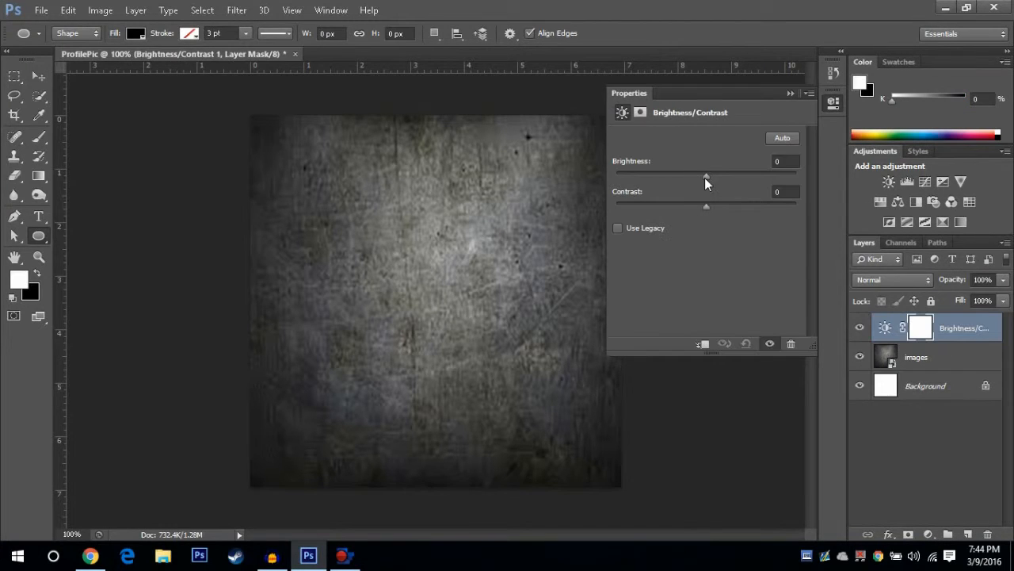
{"action": "left_click_drag", "start_coordinate": [704, 177], "coordinate": [626, 174]}
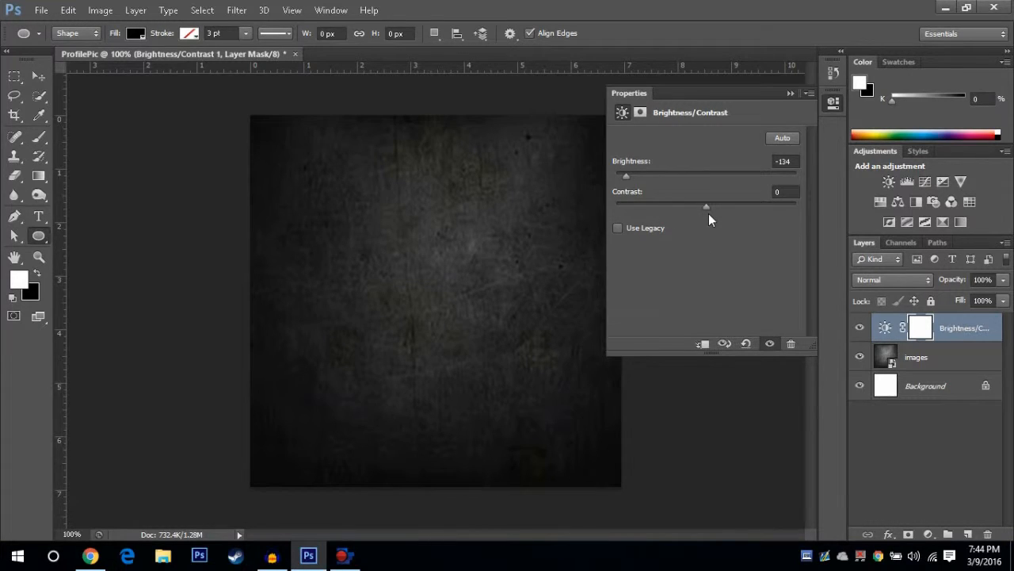
{"action": "left_click_drag", "start_coordinate": [707, 206], "coordinate": [753, 206]}
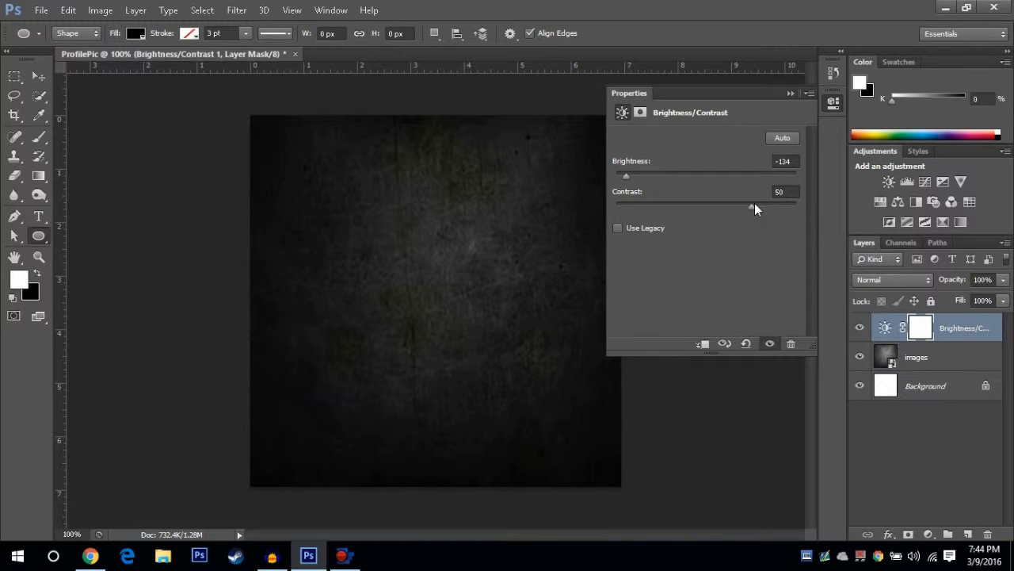
{"action": "left_click", "coordinate": [788, 93]}
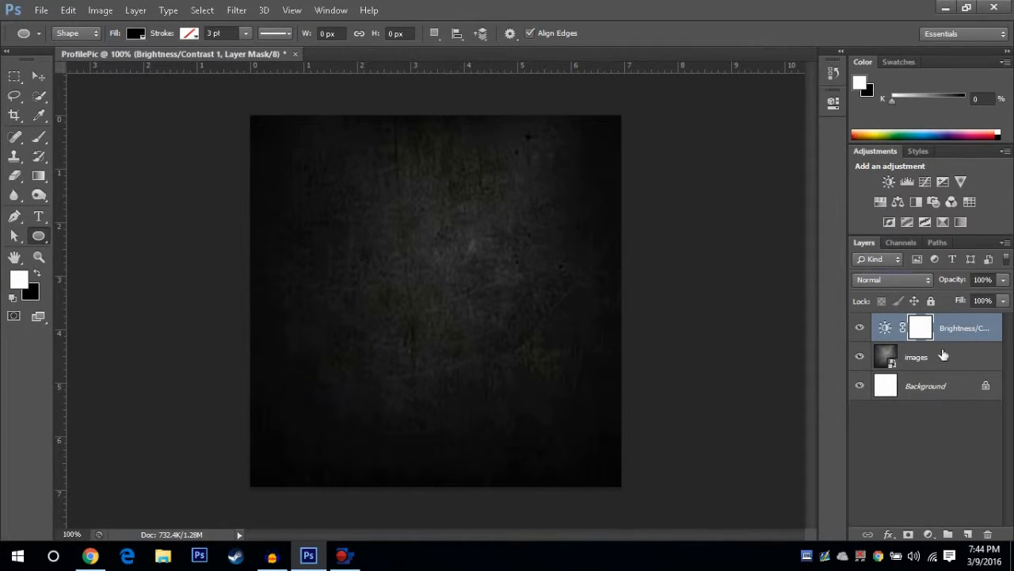
Try out different blend modes on the images layer, ending back at Normal
{"action": "left_click", "coordinate": [917, 278]}
{"action": "left_click", "coordinate": [916, 357]}
{"action": "left_click", "coordinate": [893, 279]}
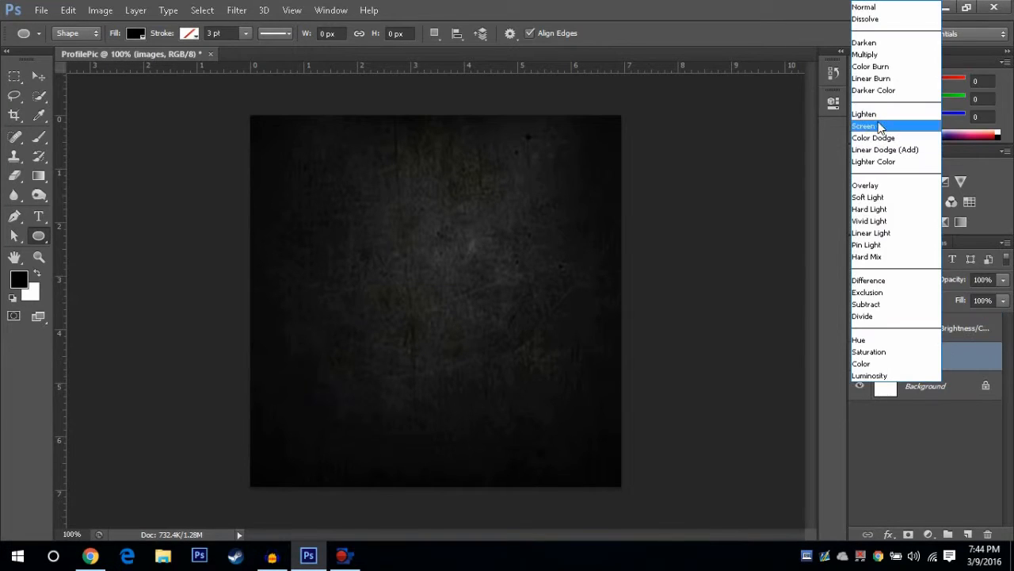
{"action": "left_click", "coordinate": [876, 55]}
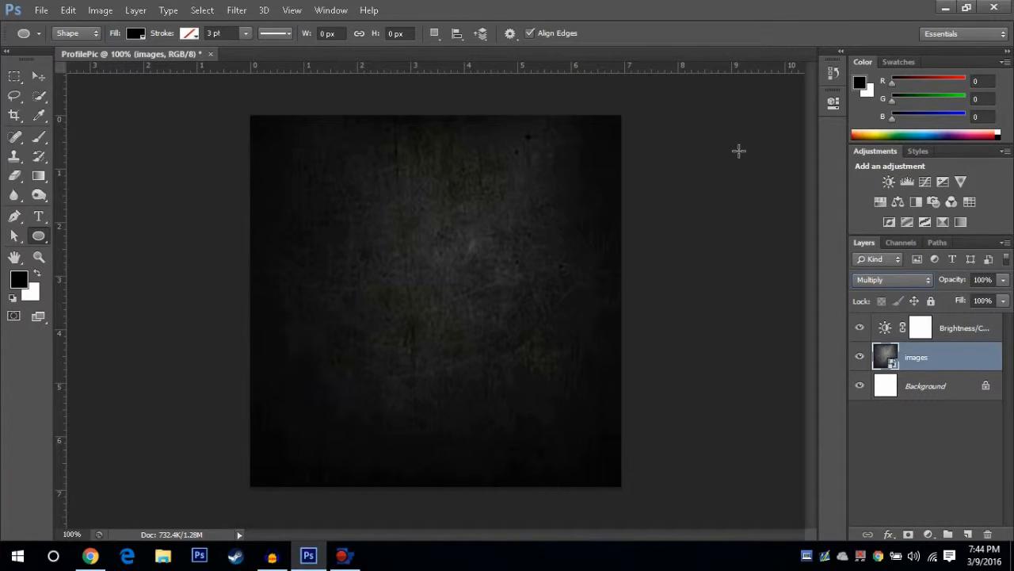
{"action": "key", "text": "Up"}
{"action": "key", "text": "Down"}
{"action": "key", "text": "Down"}
{"action": "key", "text": "Down"}
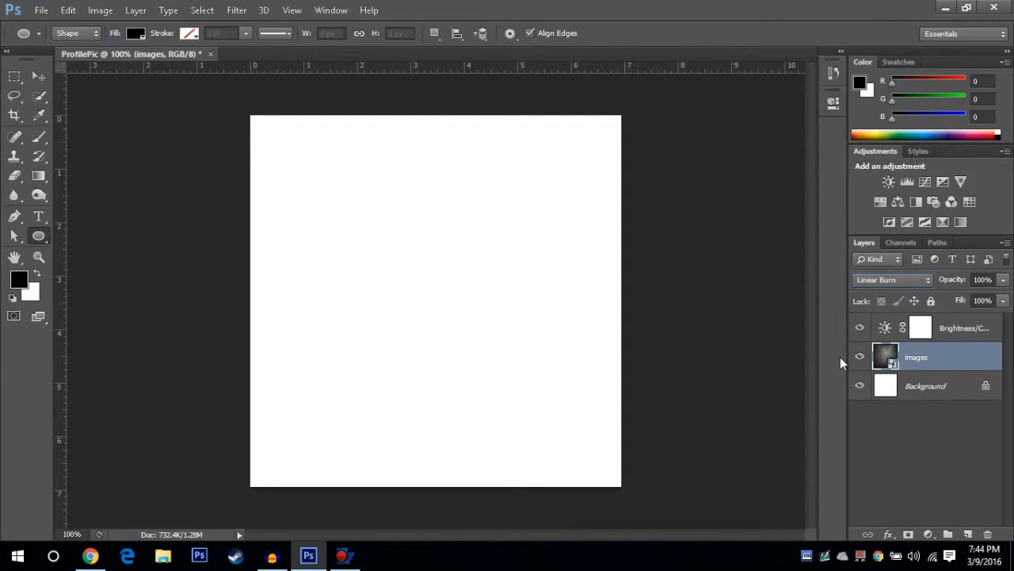
{"action": "key", "text": "Down"}
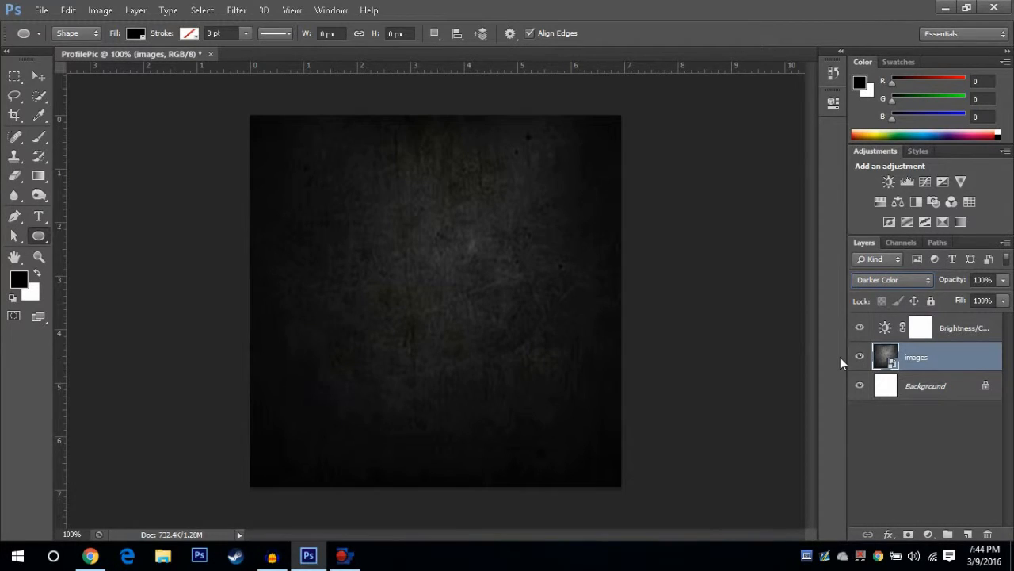
{"action": "key", "text": "Down"}
{"action": "key", "text": "Down"}
{"action": "key", "text": "Down"}
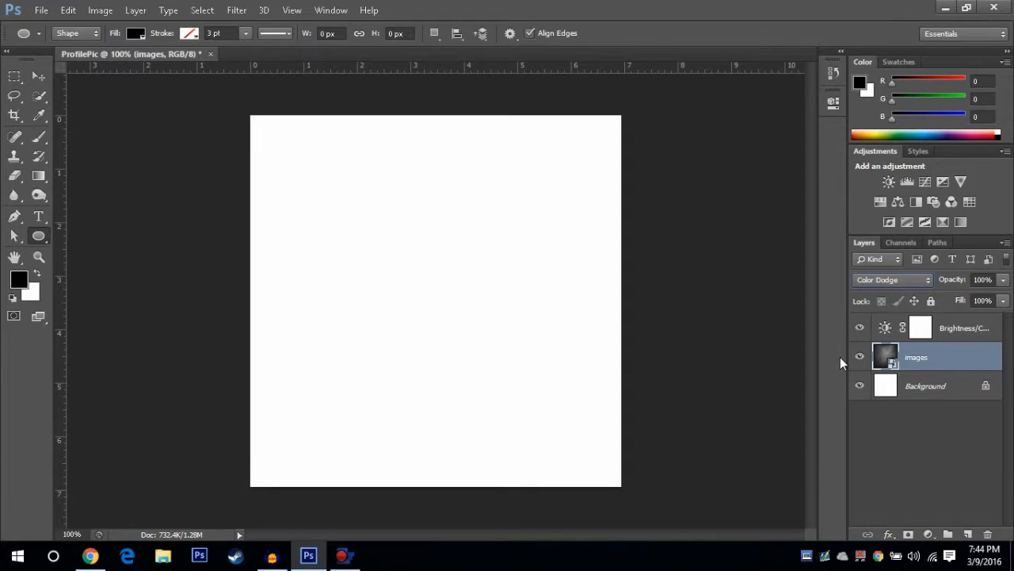
{"action": "key", "text": "Down"}
{"action": "key", "text": "Down"}
{"action": "key", "text": "Down"}
{"action": "key", "text": "Down"}
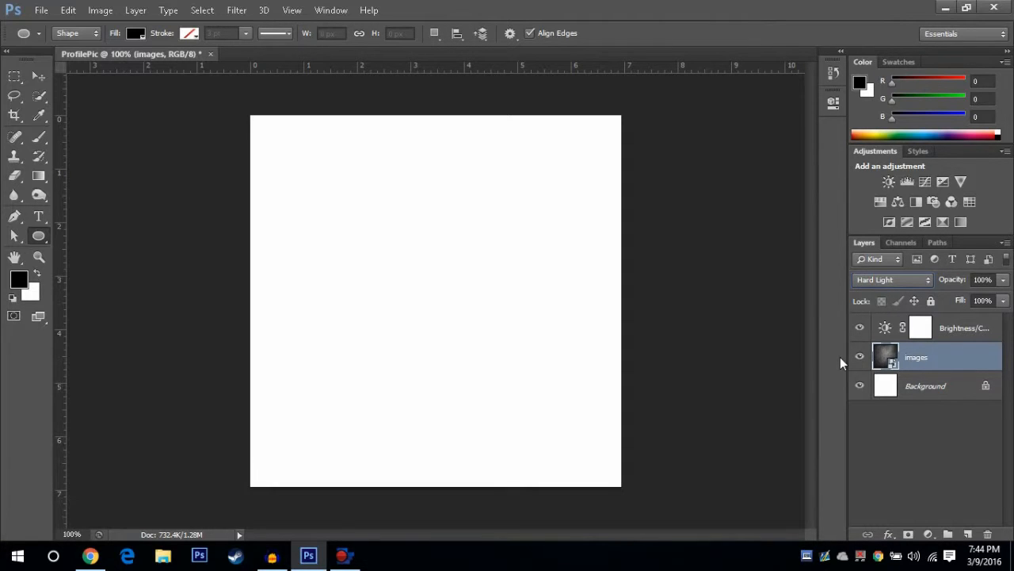
{"action": "key", "text": "Up"}
{"action": "key", "text": "Up"}
{"action": "key", "text": "Up"}
{"action": "key", "text": "Up"}
{"action": "key", "text": "Up"}
{"action": "key", "text": "Up"}
{"action": "key", "text": "Up"}
{"action": "key", "text": "Up"}
{"action": "key", "text": "Up"}
{"action": "key", "text": "Up"}
{"action": "key", "text": "Up"}
{"action": "key", "text": "Up"}
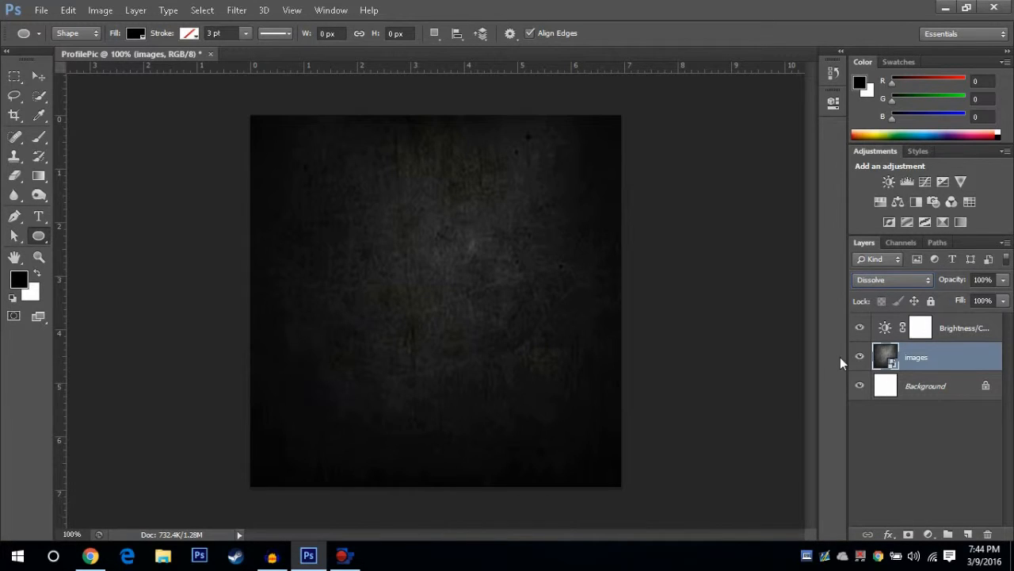
{"action": "key", "text": "Down"}
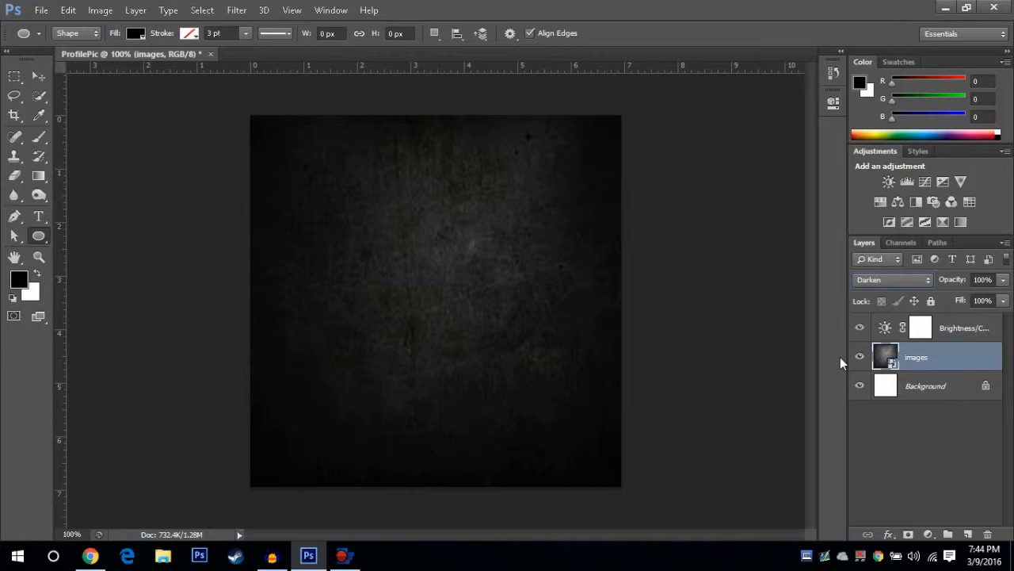
{"action": "key", "text": "Up"}
{"action": "key", "text": "Up"}
Clip the Brightness/Contrast adjustment layer to the images layer
{"action": "left_click", "coordinate": [962, 330]}
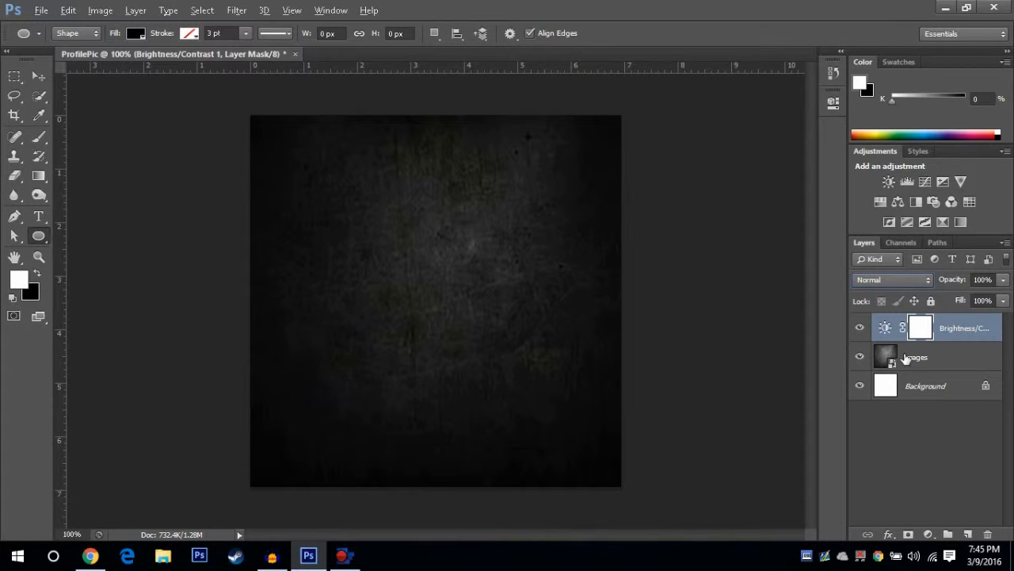
{"action": "left_click", "coordinate": [958, 339], "text": "alt"}
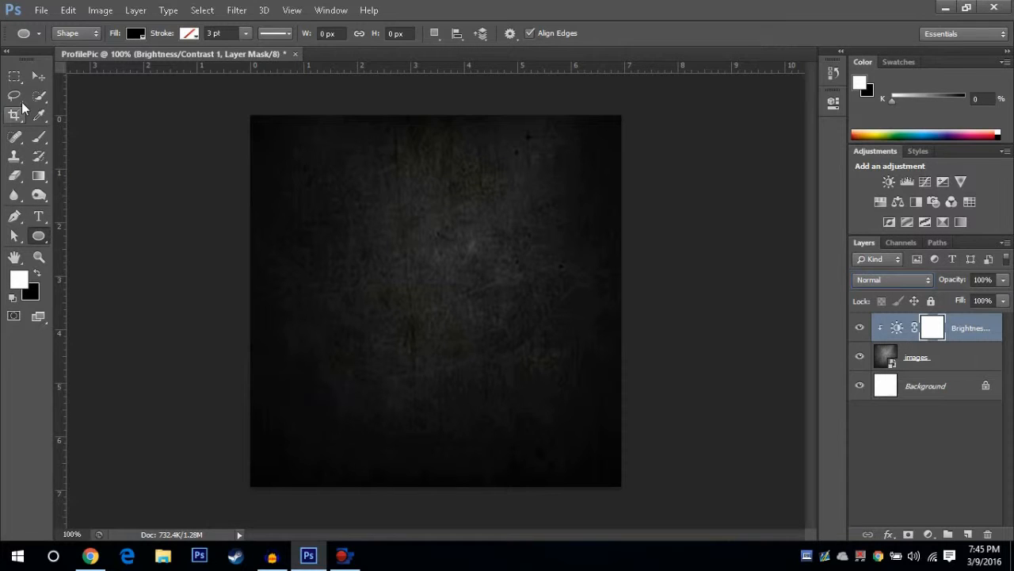
Type a letter C in BubbleGum at 500 pt with text colour b70000
{"action": "key", "text": "t"}
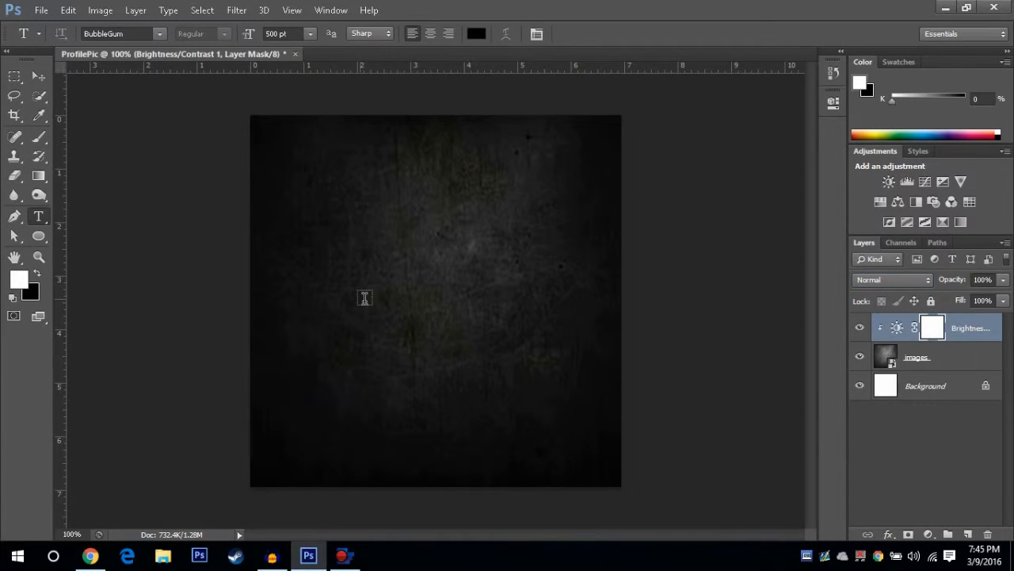
{"action": "left_click", "coordinate": [374, 300]}
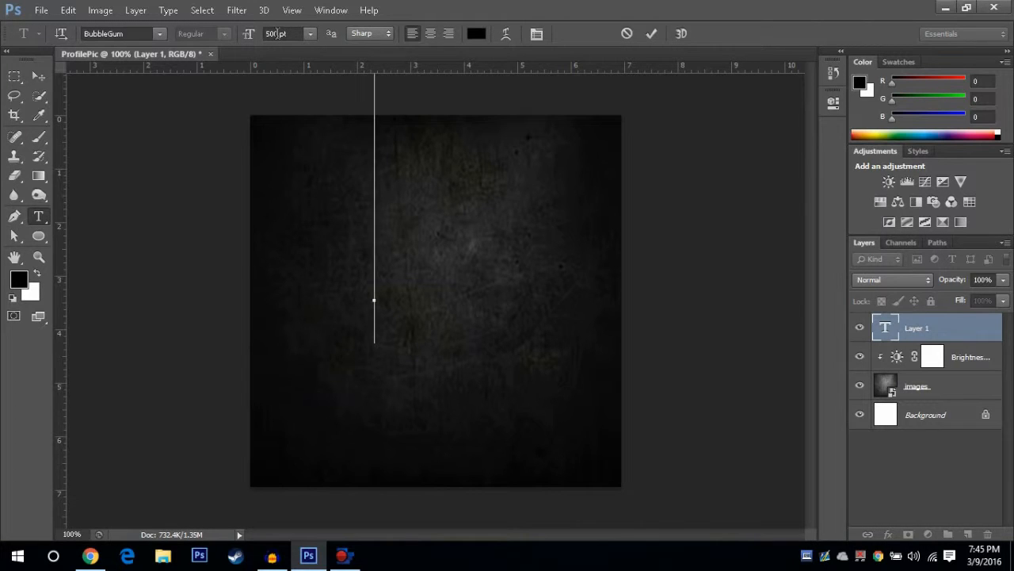
{"action": "left_click", "coordinate": [159, 33]}
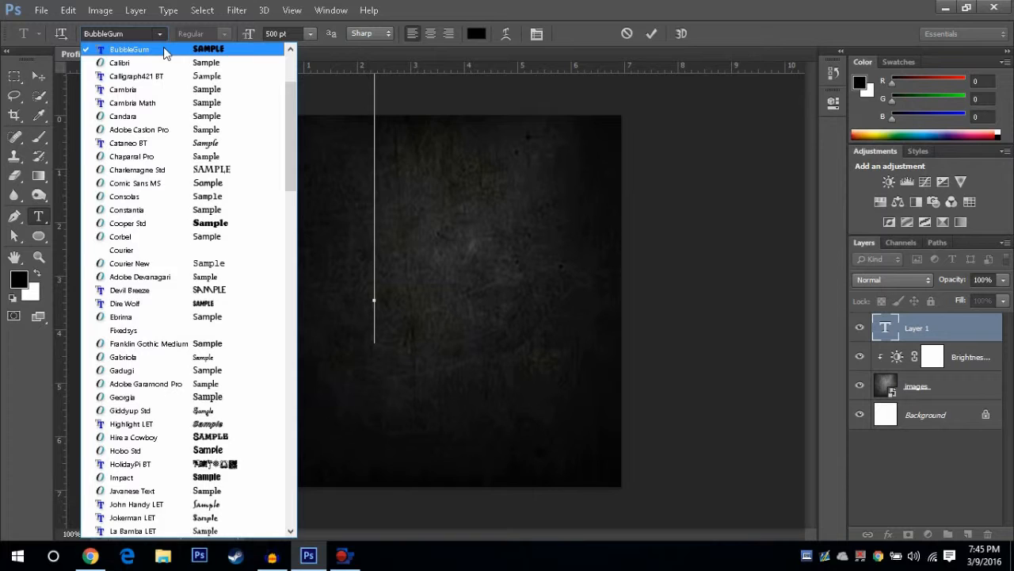
{"action": "left_click", "coordinate": [260, 33]}
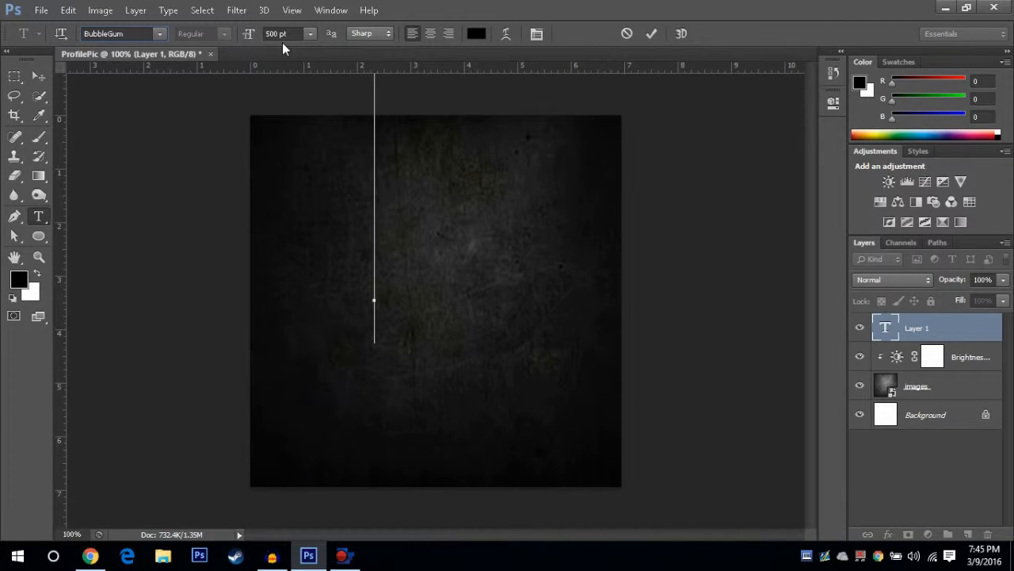
{"action": "left_click", "coordinate": [475, 33]}
{"action": "left_click", "coordinate": [480, 156]}
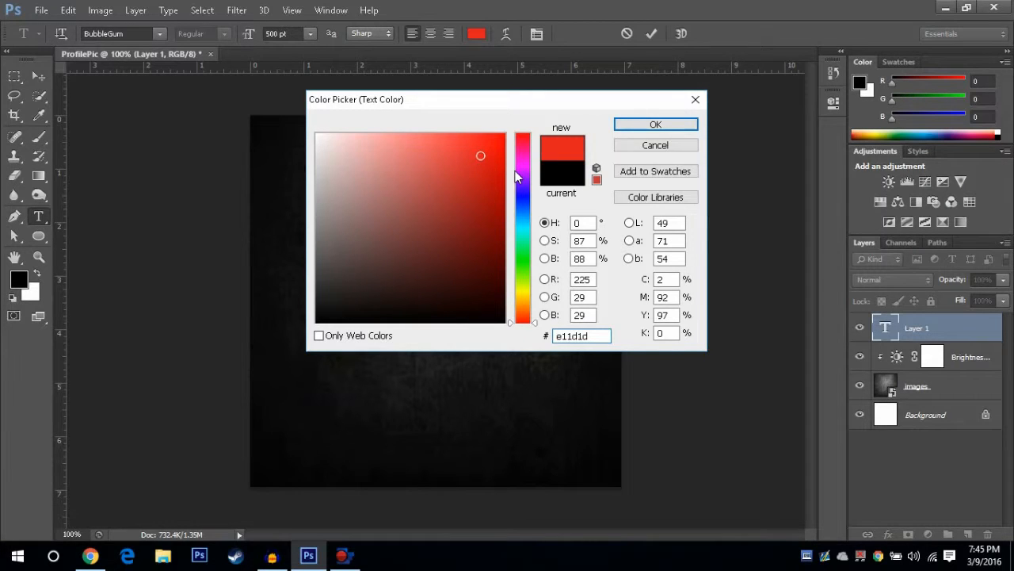
{"action": "left_click", "coordinate": [504, 187]}
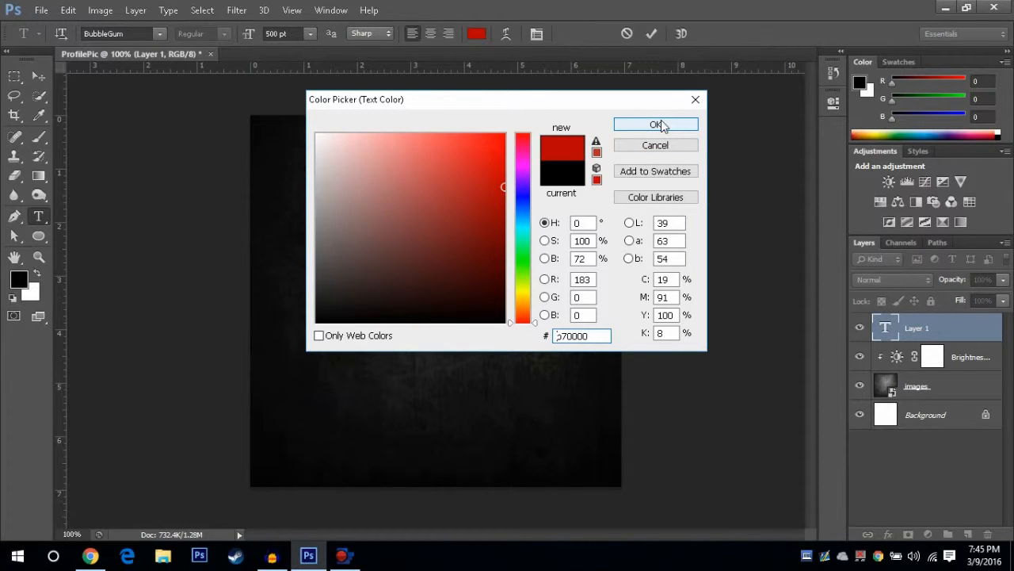
{"action": "left_click", "coordinate": [657, 125]}
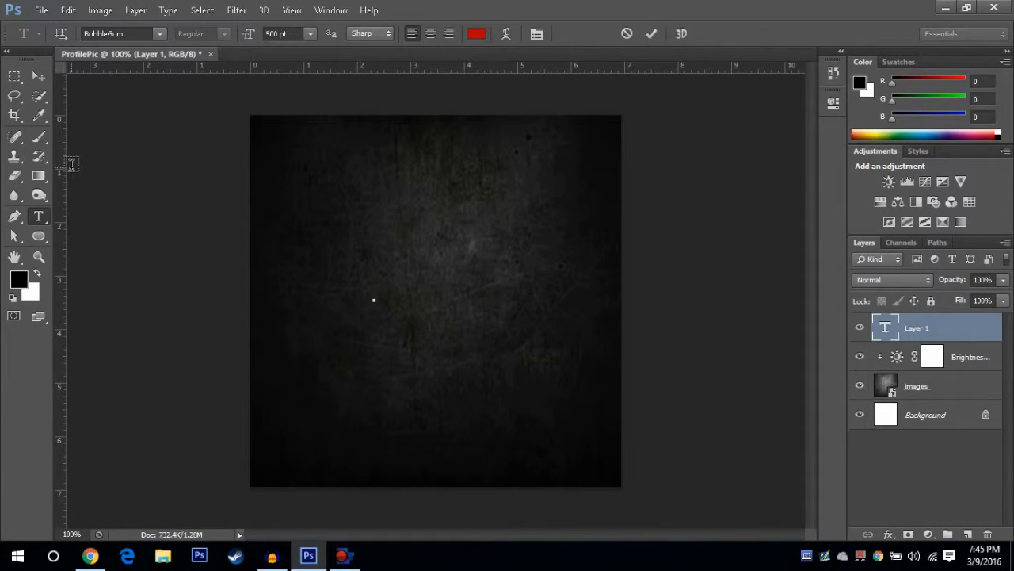
{"action": "type", "text": "C"}
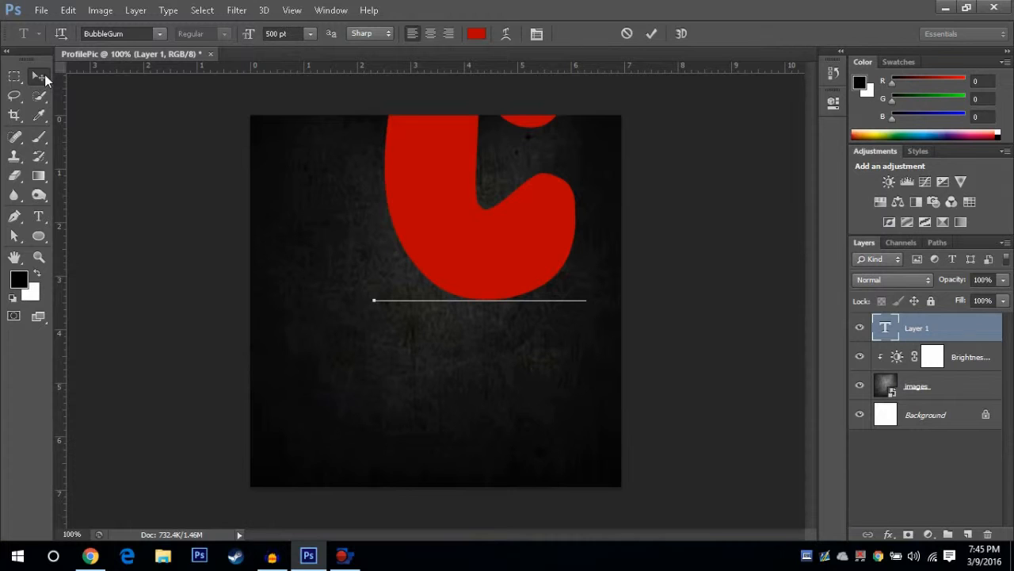
Move the C letter down to centre it on the canvas
{"action": "left_click", "coordinate": [45, 75]}
{"action": "left_click_drag", "start_coordinate": [451, 212], "coordinate": [407, 333]}
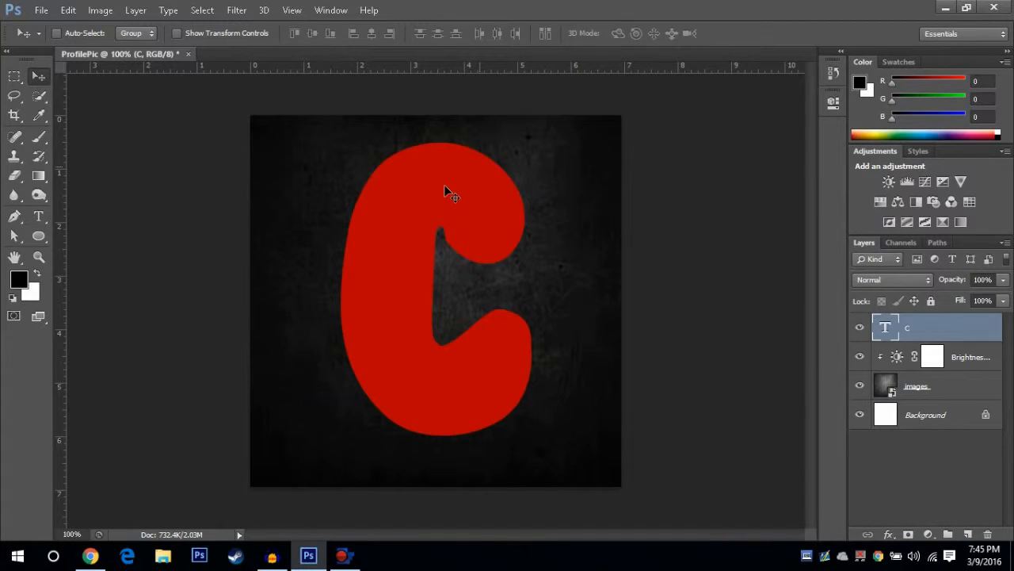
Browse the custom shape library in an enlarged Large List view
{"action": "left_click", "coordinate": [39, 236]}
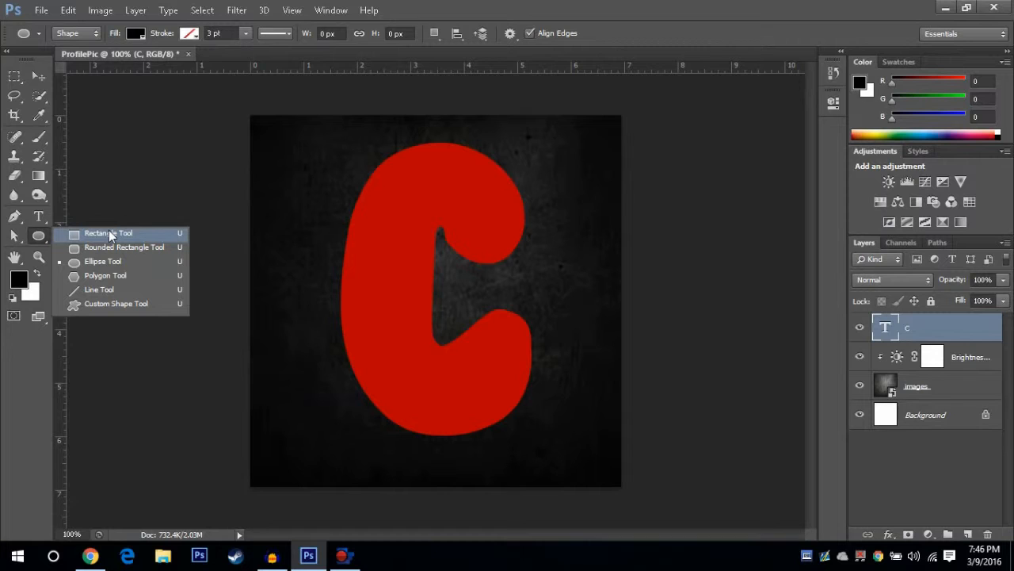
{"action": "left_click", "coordinate": [111, 308]}
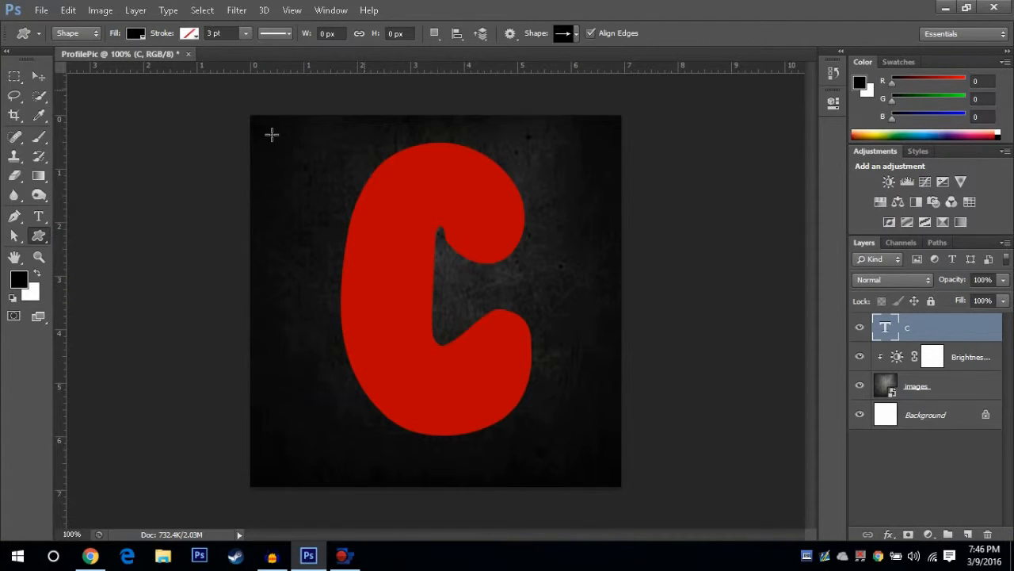
{"action": "left_click", "coordinate": [570, 33]}
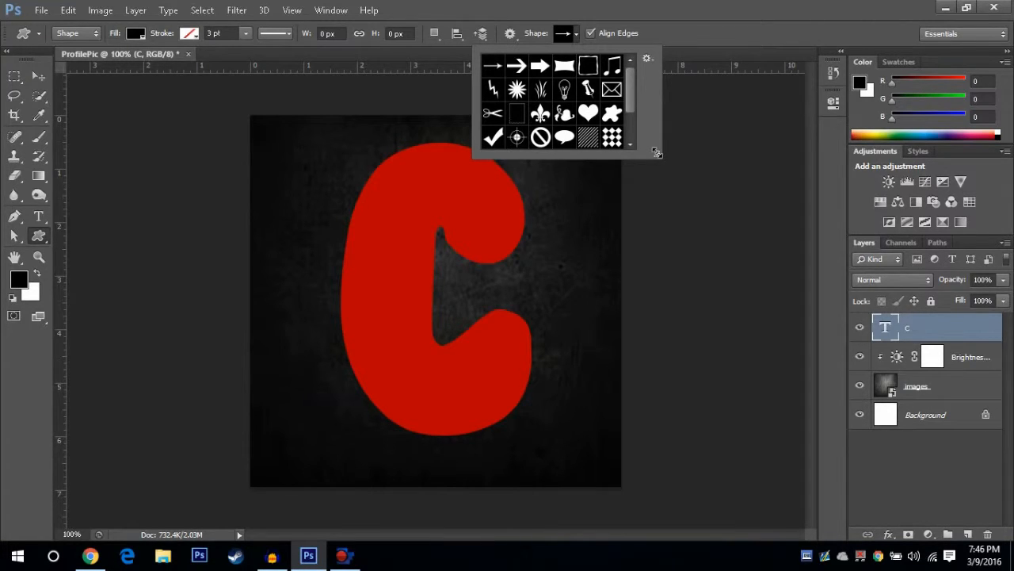
{"action": "left_click_drag", "start_coordinate": [656, 152], "coordinate": [845, 289]}
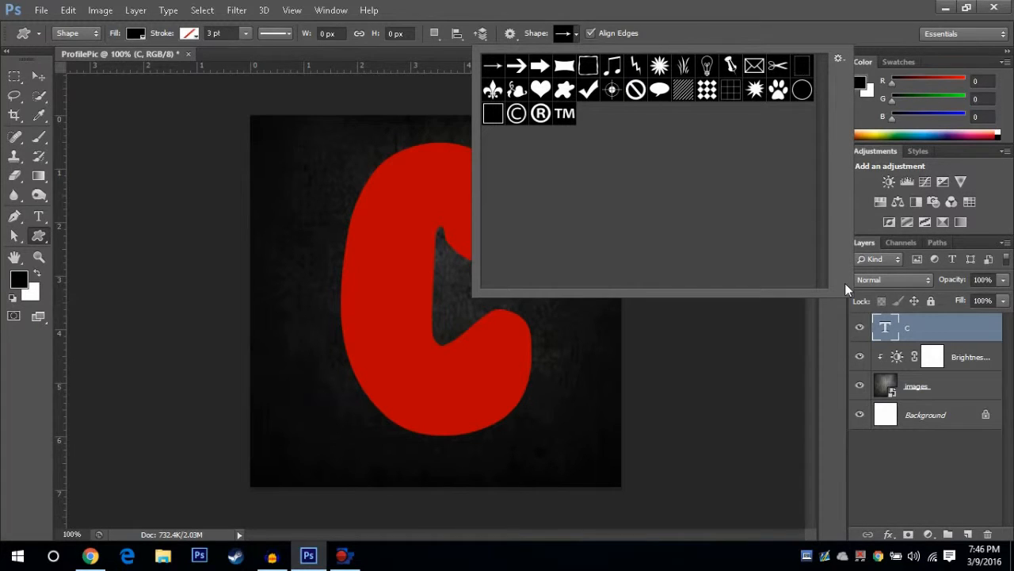
{"action": "left_click", "coordinate": [839, 59]}
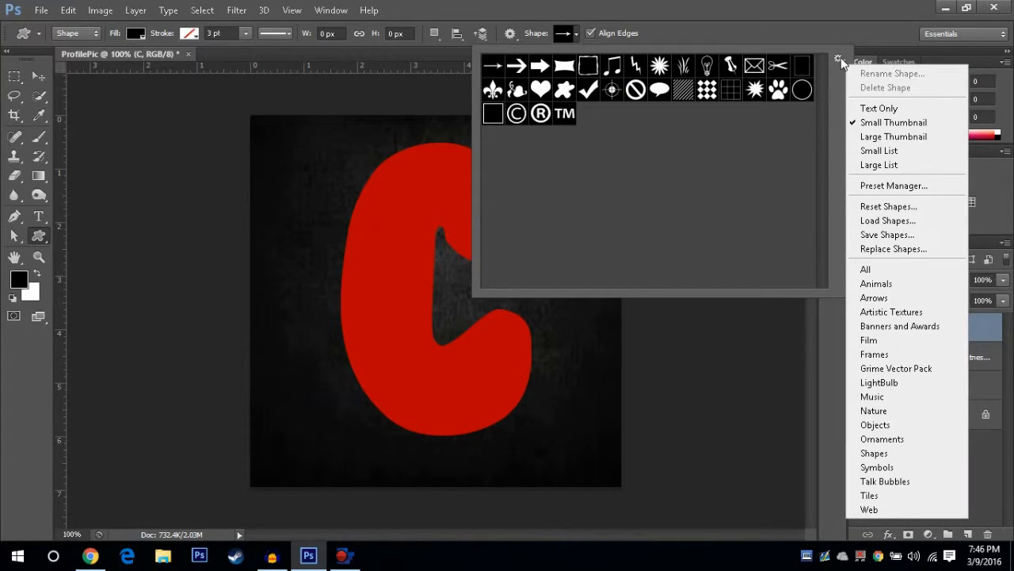
{"action": "left_click", "coordinate": [881, 165]}
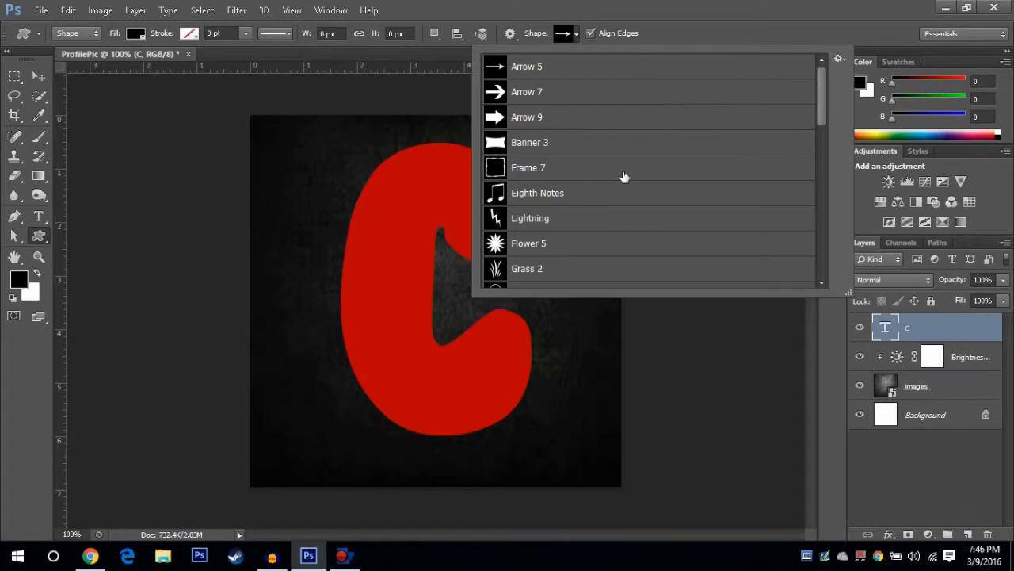
{"action": "scroll", "coordinate": [822, 185], "scroll_direction": "down", "scroll_amount": 1}
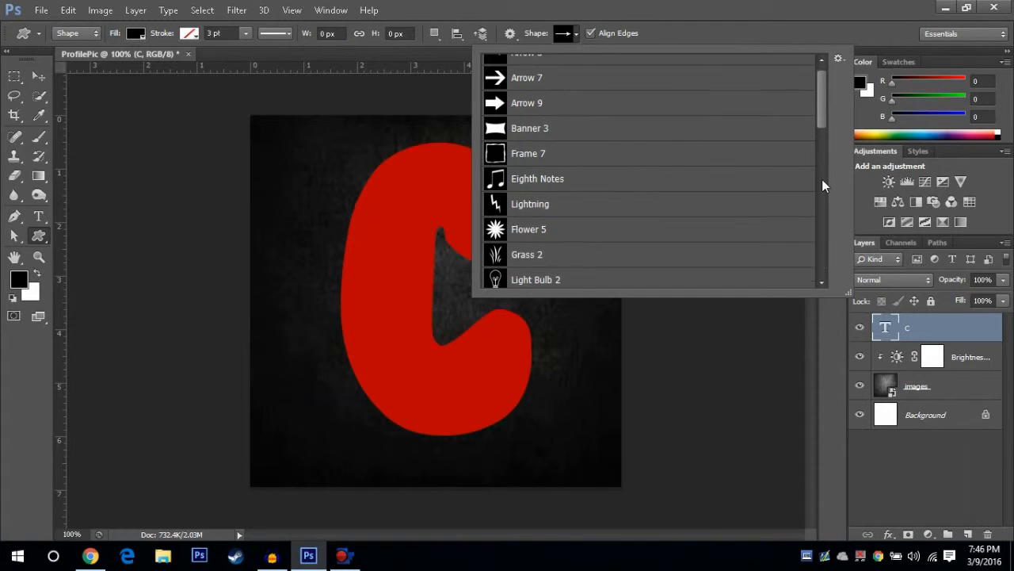
{"action": "left_click", "coordinate": [832, 289]}
Switch to the Ellipse Tool and set its fill to white and stroke to black
{"action": "right_click", "coordinate": [46, 227]}
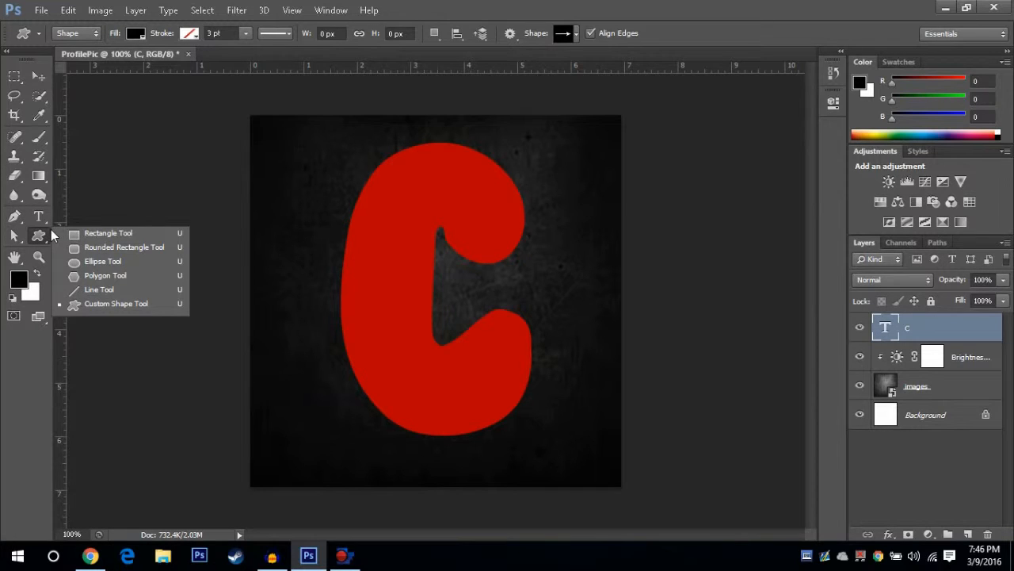
{"action": "left_click", "coordinate": [102, 261]}
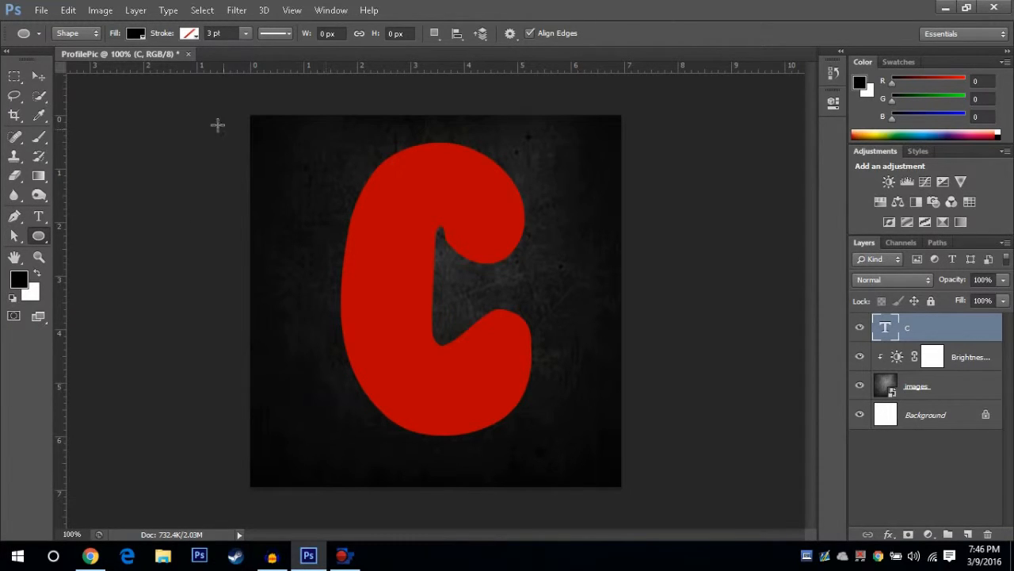
{"action": "left_click", "coordinate": [136, 33]}
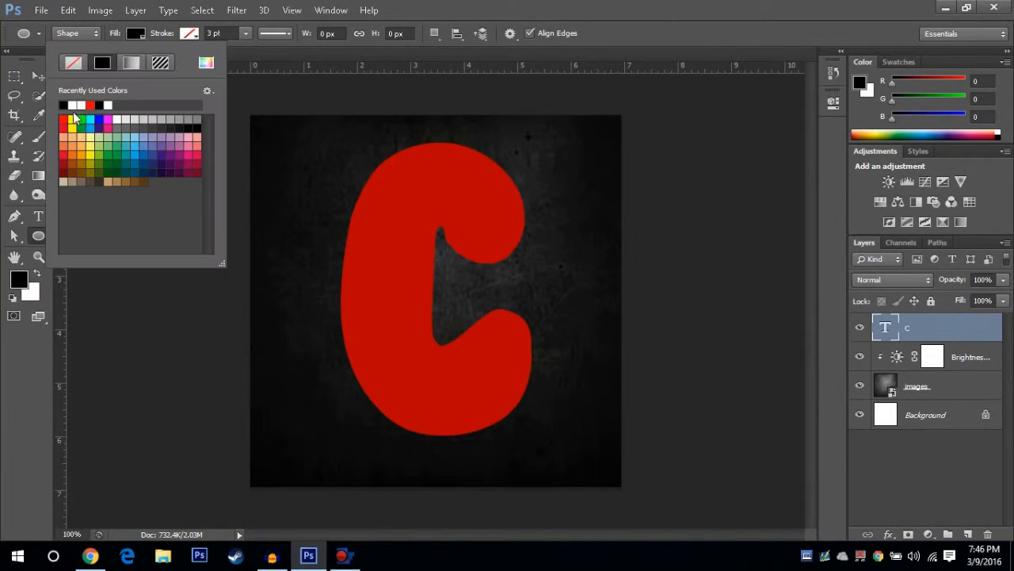
{"action": "left_click", "coordinate": [79, 104]}
{"action": "left_click", "coordinate": [189, 33]}
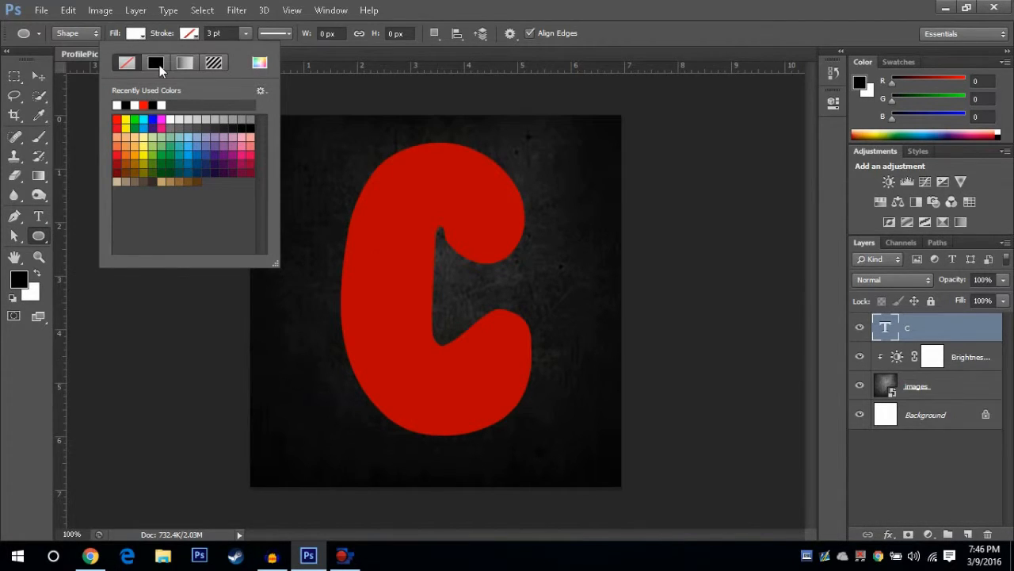
{"action": "left_click", "coordinate": [158, 65]}
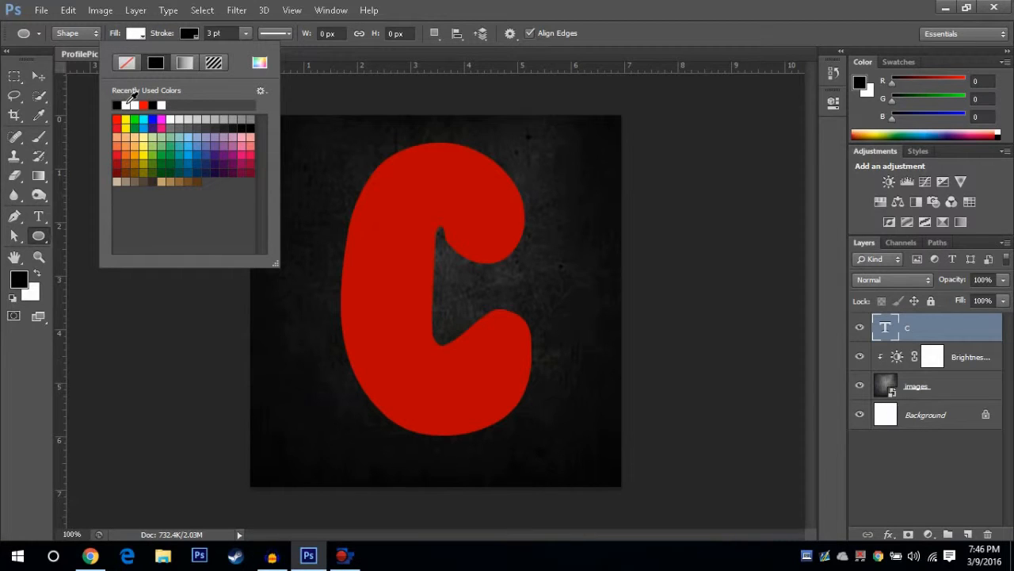
Set the ellipse stroke to none and draw a white circle about 447 px across over the canvas
{"action": "left_click", "coordinate": [126, 63]}
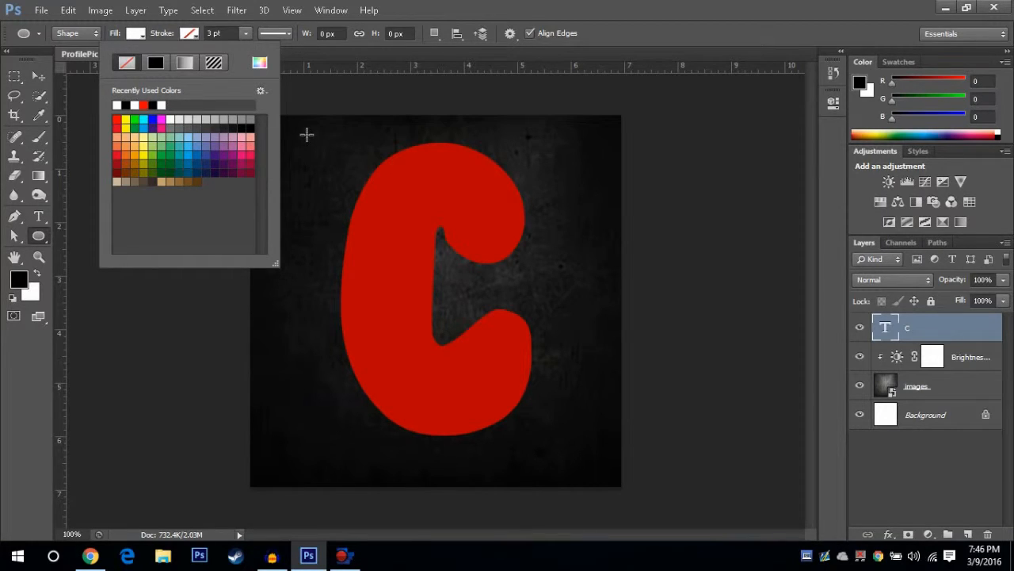
{"action": "left_click", "coordinate": [307, 134]}
{"action": "key", "text": "Escape"}
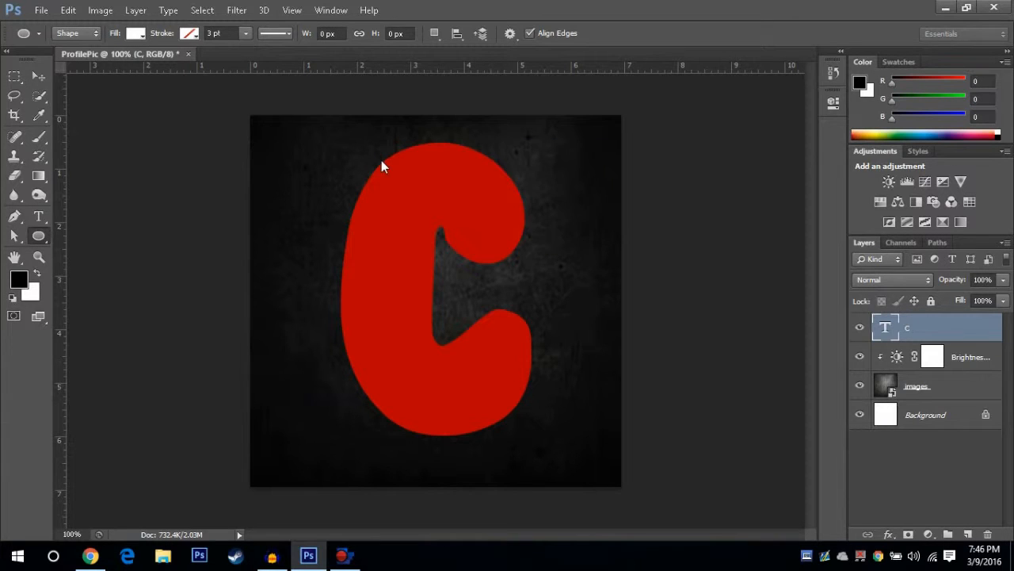
{"action": "left_click_drag", "start_coordinate": [314, 137], "coordinate": [604, 526]}
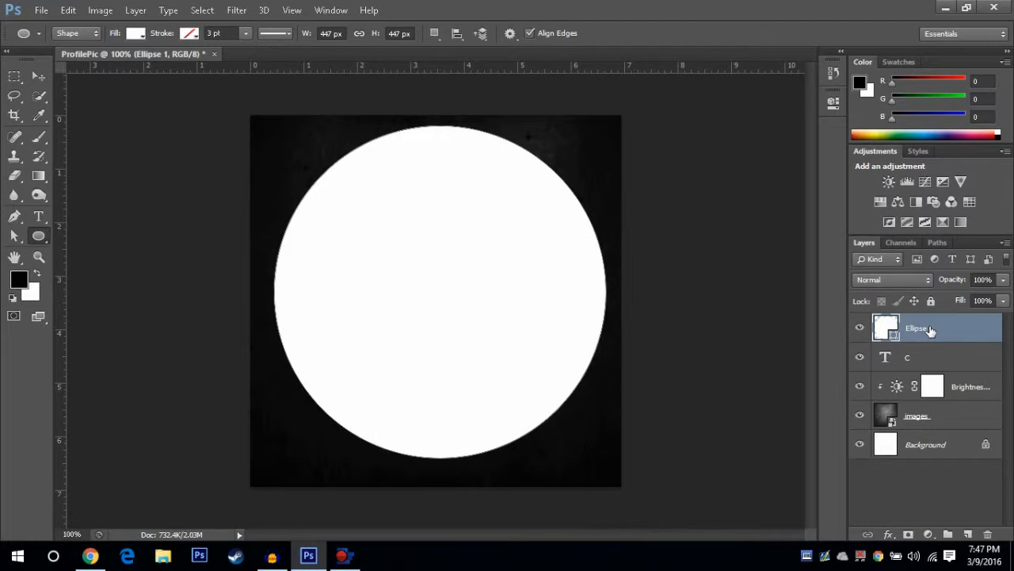
Move the ellipse layer below the C layer, then select the C layer and the whole canvas
{"action": "left_click_drag", "start_coordinate": [931, 331], "coordinate": [927, 363]}
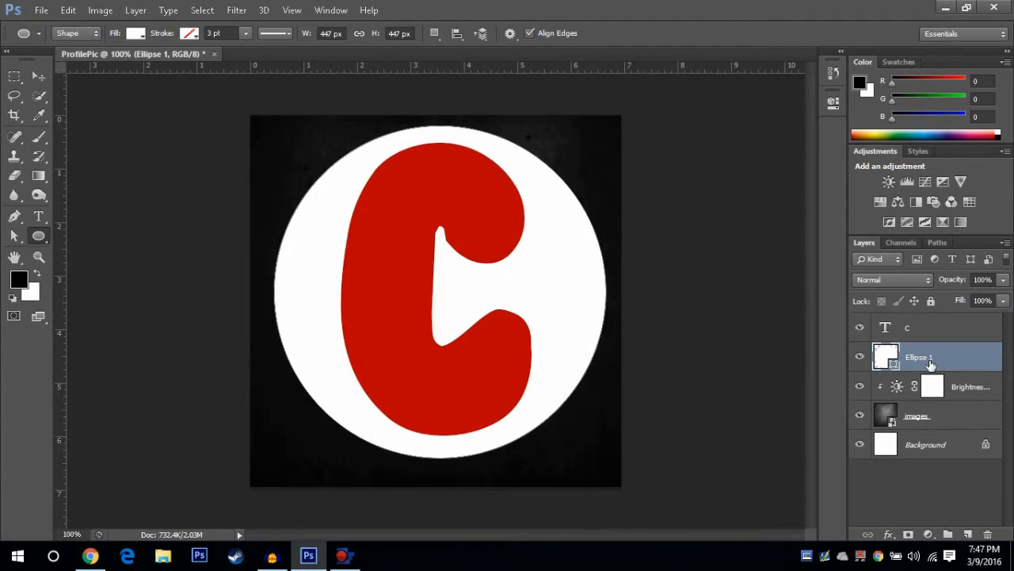
{"action": "left_click", "coordinate": [38, 77]}
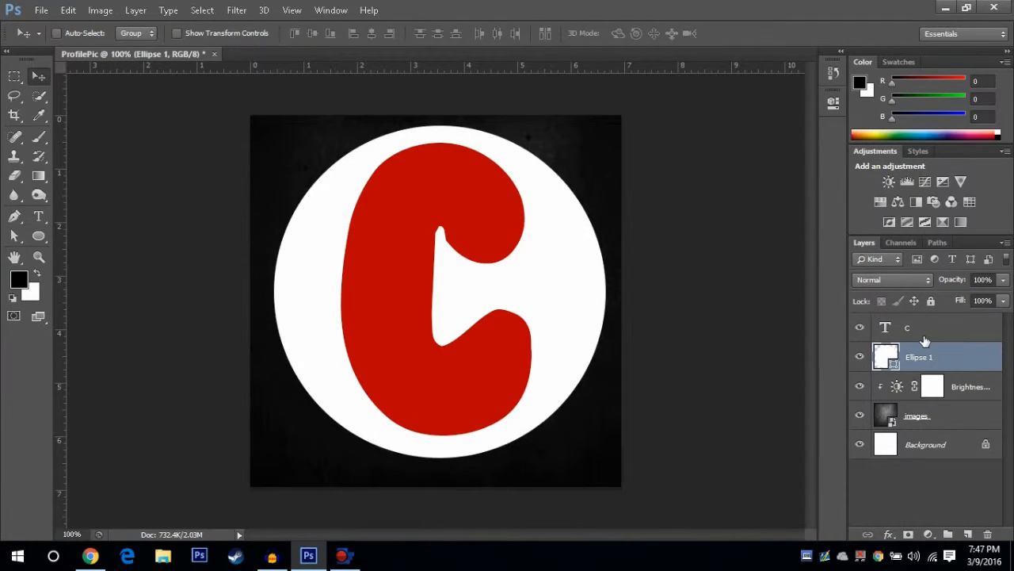
{"action": "left_click", "coordinate": [925, 336]}
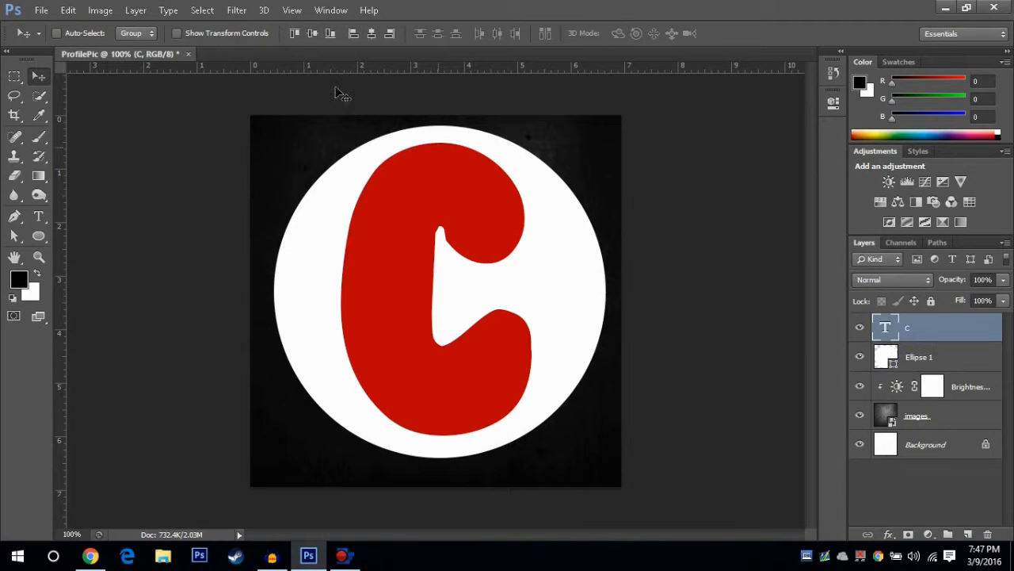
{"action": "key", "text": "ctrl+a"}
{"action": "left_click", "coordinate": [135, 10]}
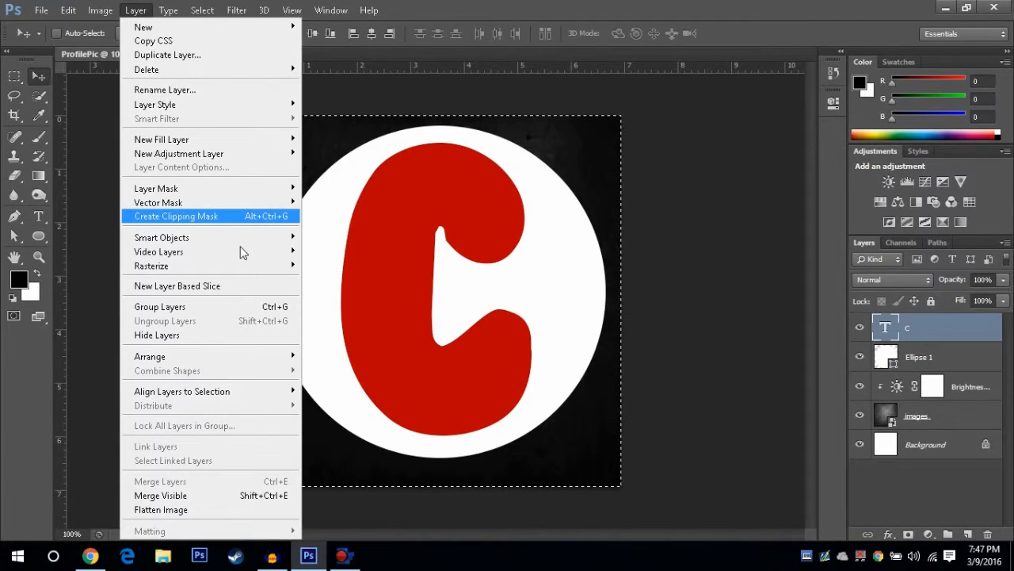
{"action": "mouse_move", "coordinate": [198, 391]}
{"action": "left_click", "coordinate": [353, 419]}
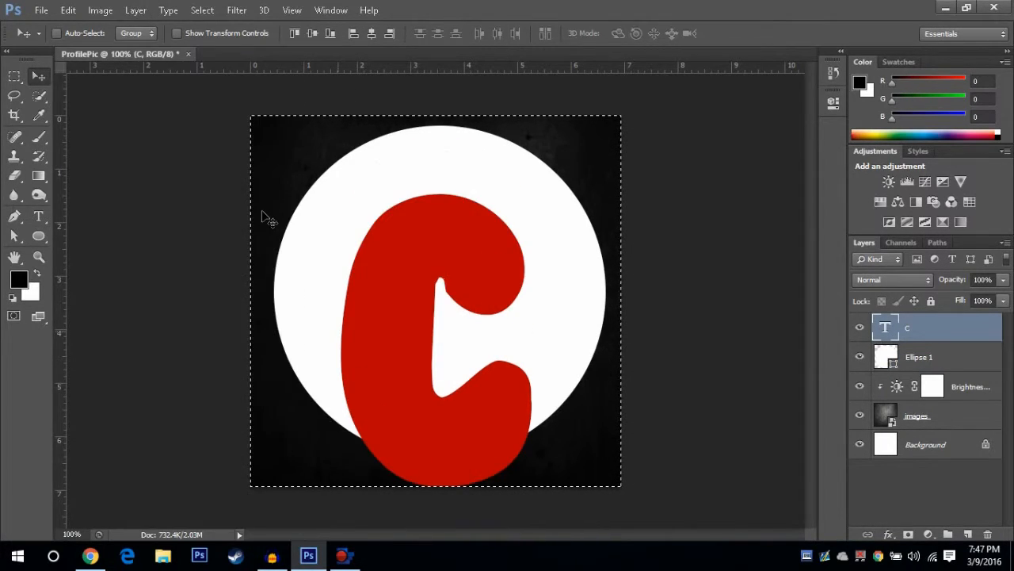
{"action": "key", "text": "ctrl+z"}
Align the C layer's vertical centre to the canvas selection
{"action": "left_click", "coordinate": [135, 10]}
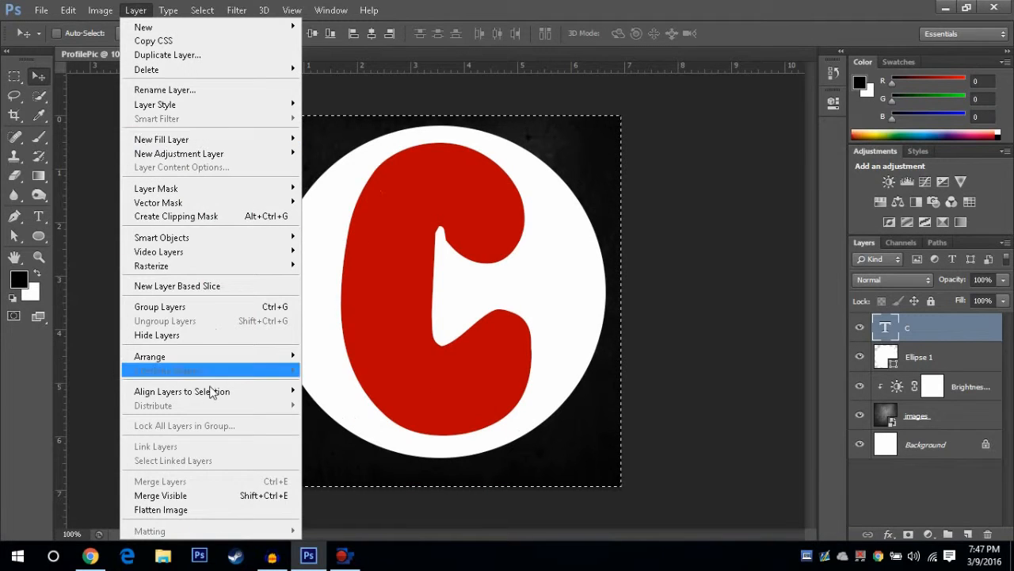
{"action": "mouse_move", "coordinate": [214, 389]}
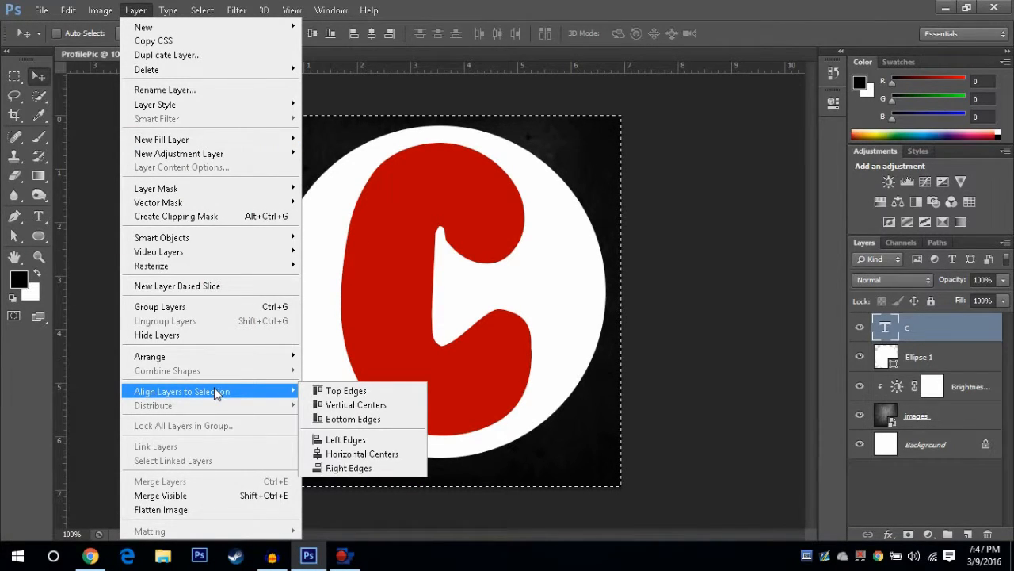
{"action": "left_click", "coordinate": [356, 404]}
{"action": "left_click", "coordinate": [135, 10]}
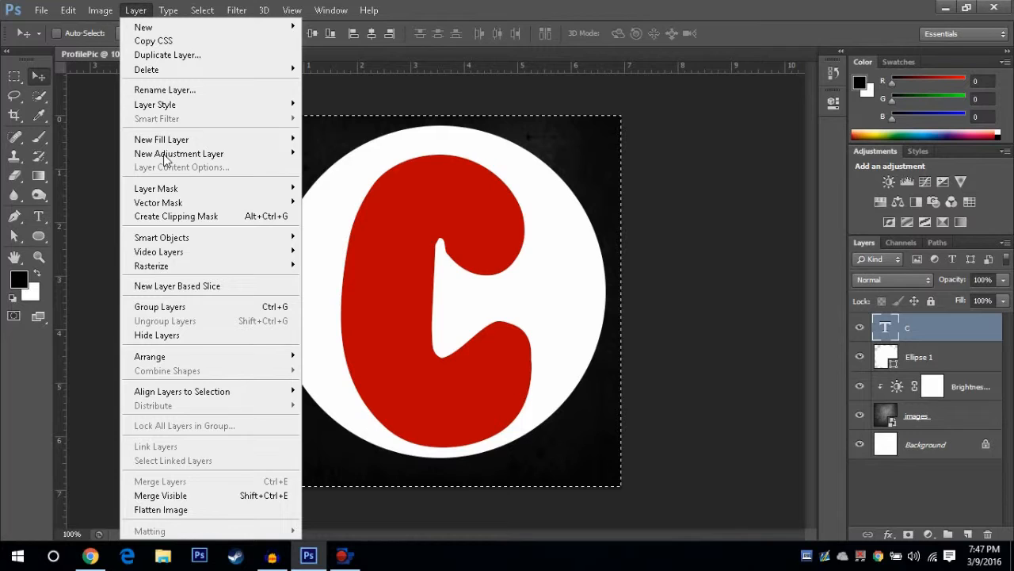
{"action": "left_click", "coordinate": [414, 261]}
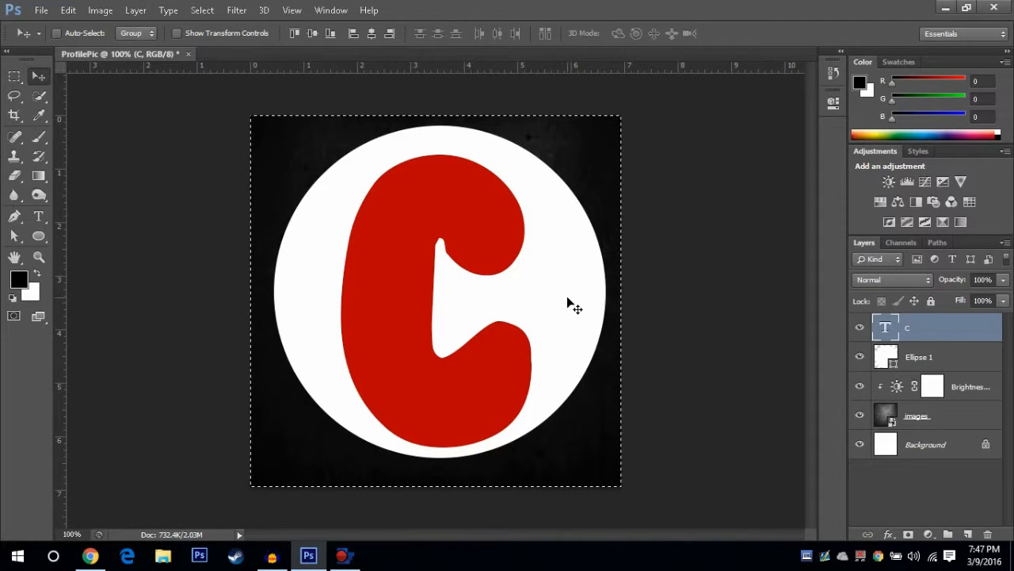
Align the ellipse layer's vertical and horizontal centres to the canvas selection
{"action": "left_click", "coordinate": [949, 356]}
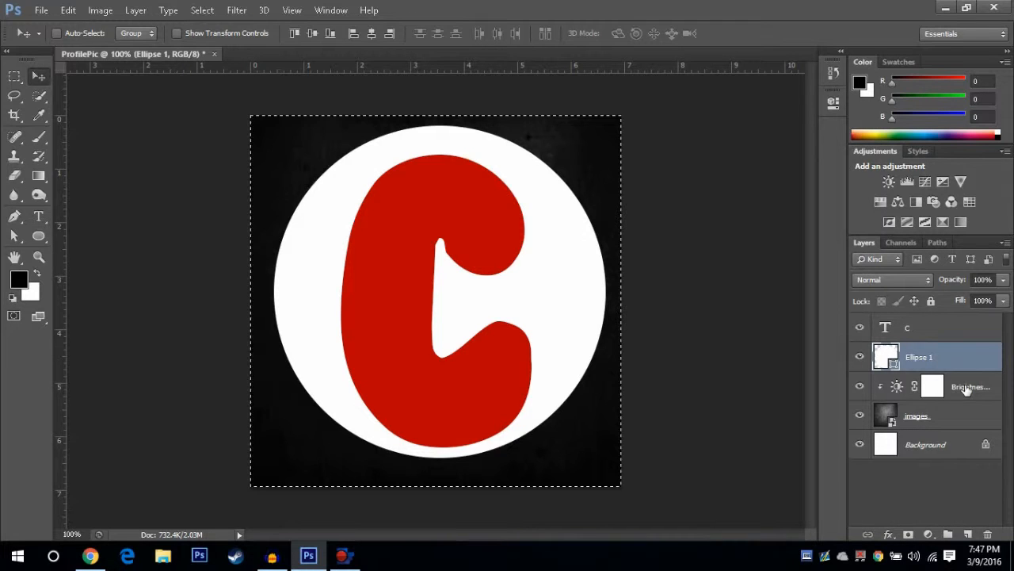
{"action": "left_click", "coordinate": [133, 11]}
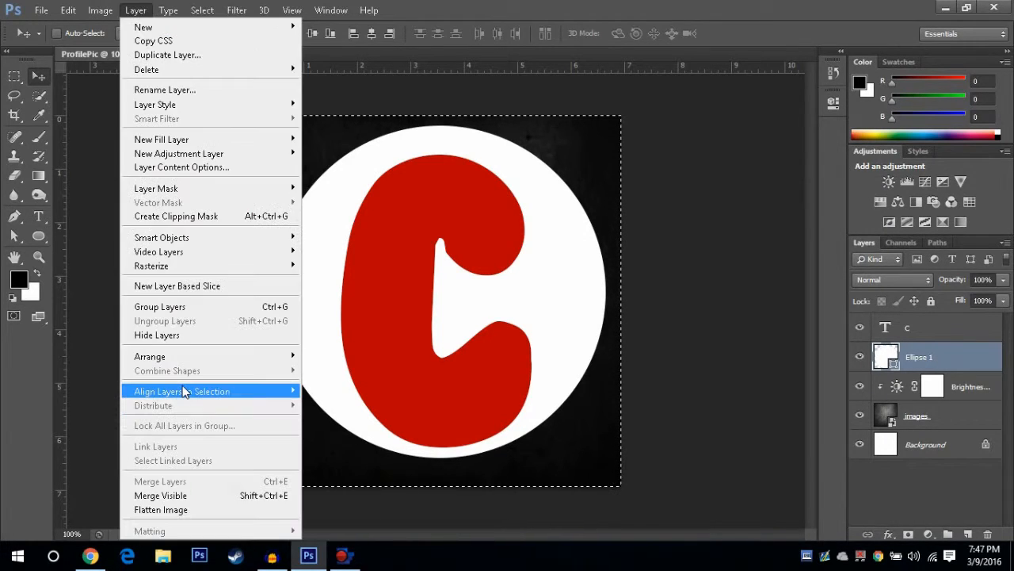
{"action": "mouse_move", "coordinate": [182, 385]}
{"action": "left_click", "coordinate": [349, 405]}
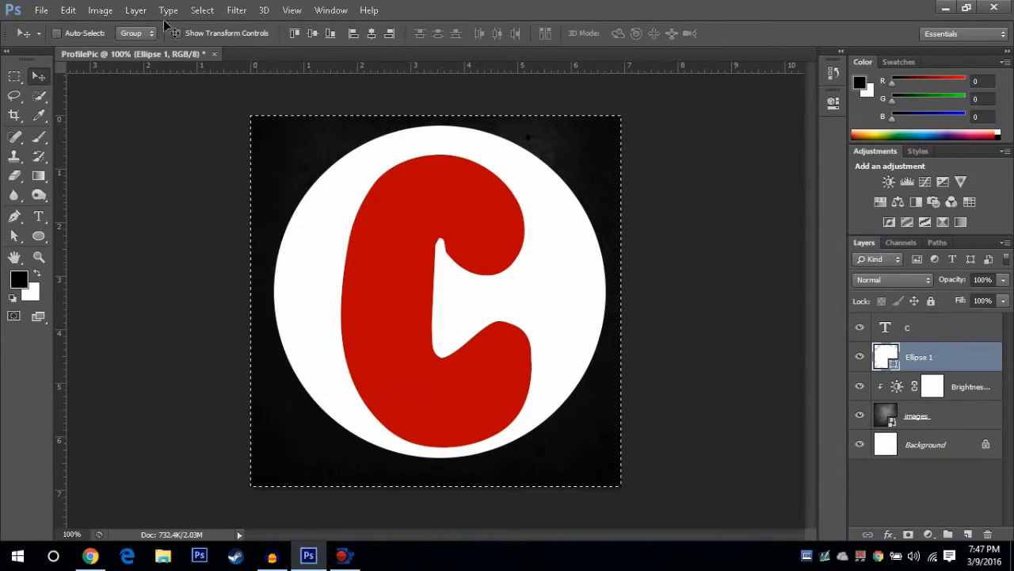
{"action": "left_click", "coordinate": [134, 11]}
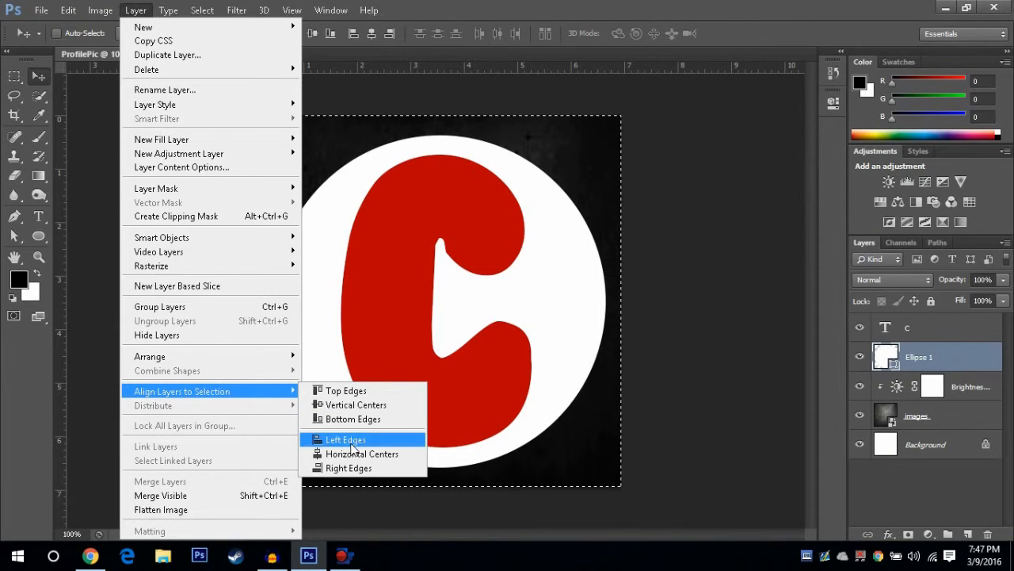
{"action": "left_click", "coordinate": [354, 454]}
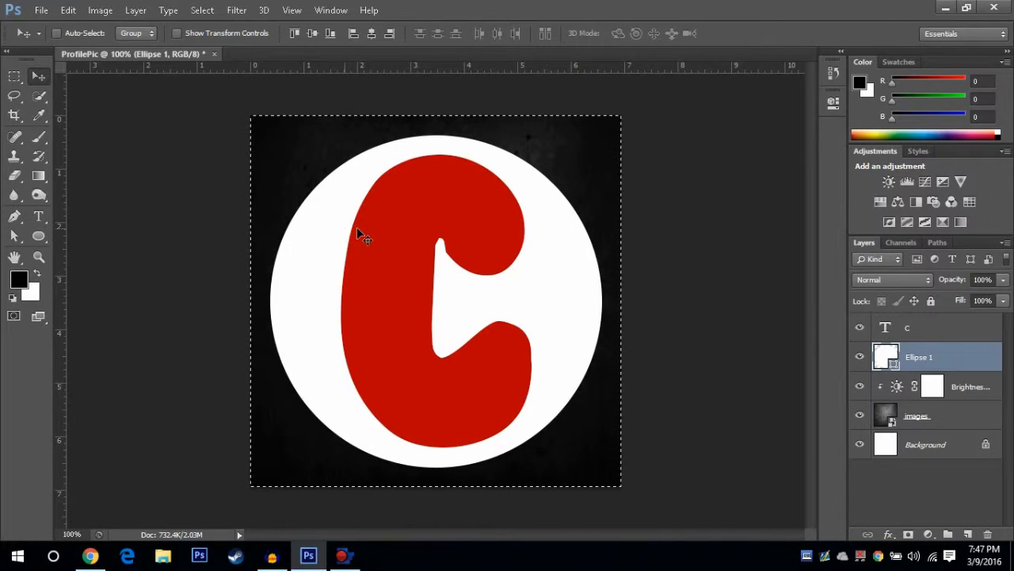
Select the C layer, turn on Show Transform Controls and deselect the canvas
{"action": "left_click", "coordinate": [939, 331]}
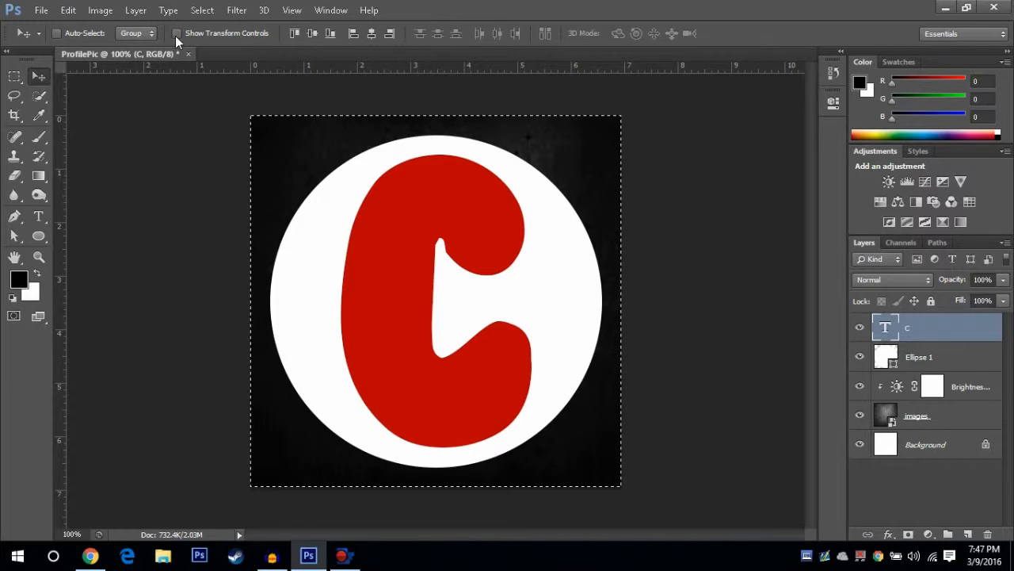
{"action": "left_click", "coordinate": [176, 33]}
{"action": "key", "text": "ctrl+d"}
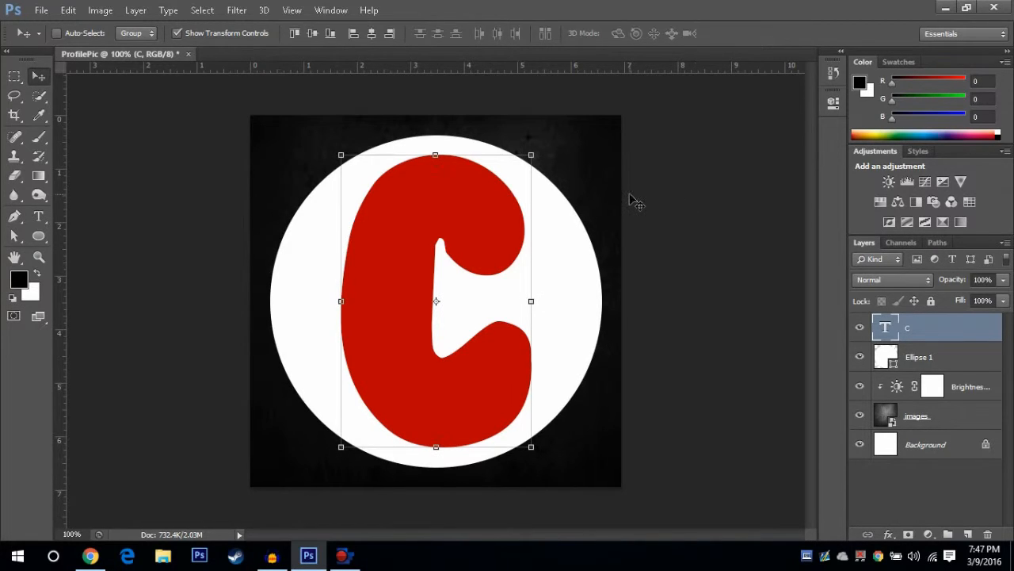
Try to rotate the C letter about 6 degrees and apply the transformation
{"action": "mouse_move", "coordinate": [340, 153]}
{"action": "left_mouse_down"}
{"action": "mouse_move", "coordinate": [327, 146]}
{"action": "mouse_move", "coordinate": [339, 149]}
{"action": "left_mouse_up"}
{"action": "left_click_drag", "start_coordinate": [326, 106], "coordinate": [300, 108]}
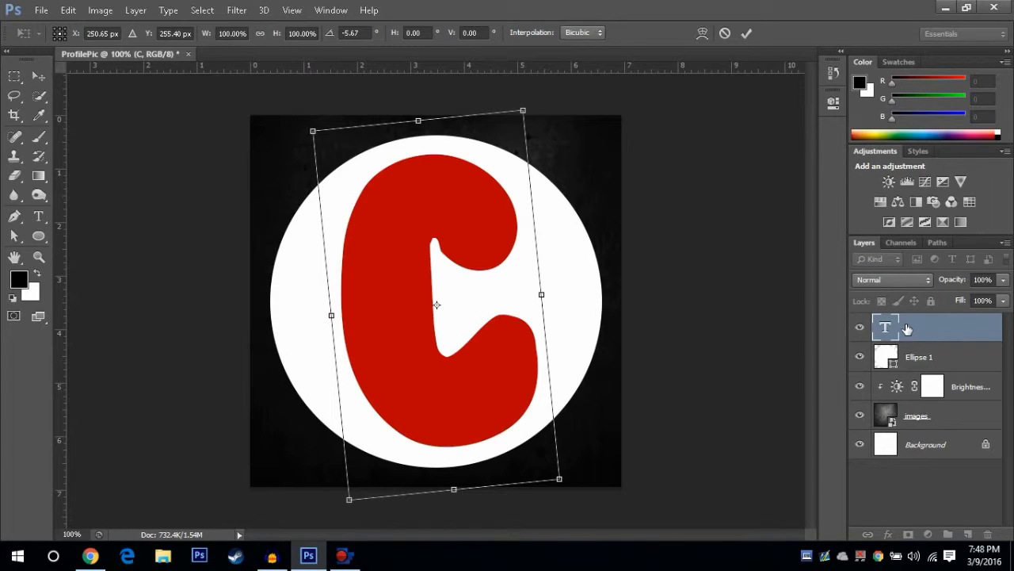
{"action": "left_click", "coordinate": [38, 76]}
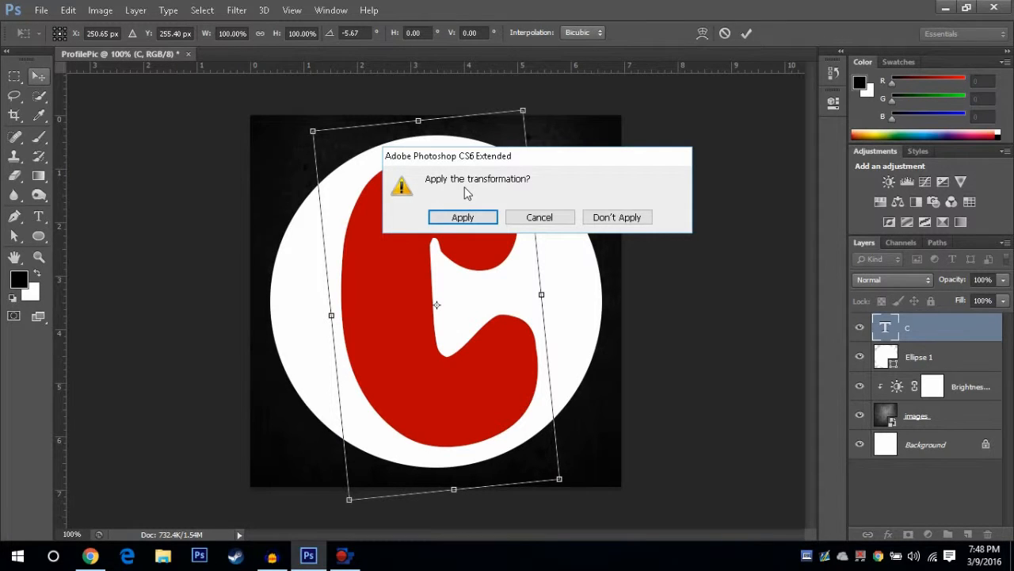
{"action": "left_click", "coordinate": [463, 217]}
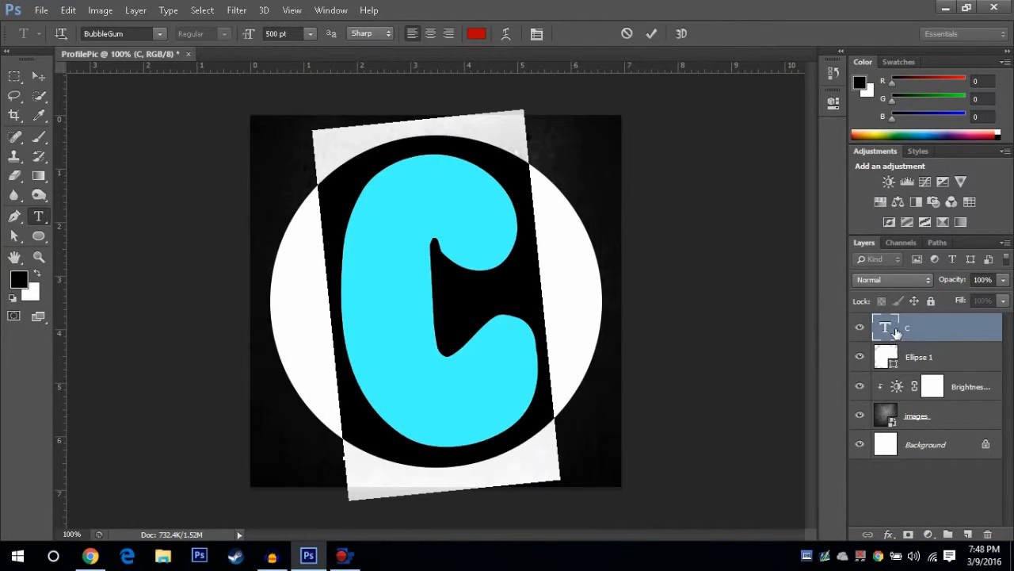
Rasterize the C text layer
{"action": "right_click", "coordinate": [895, 332]}
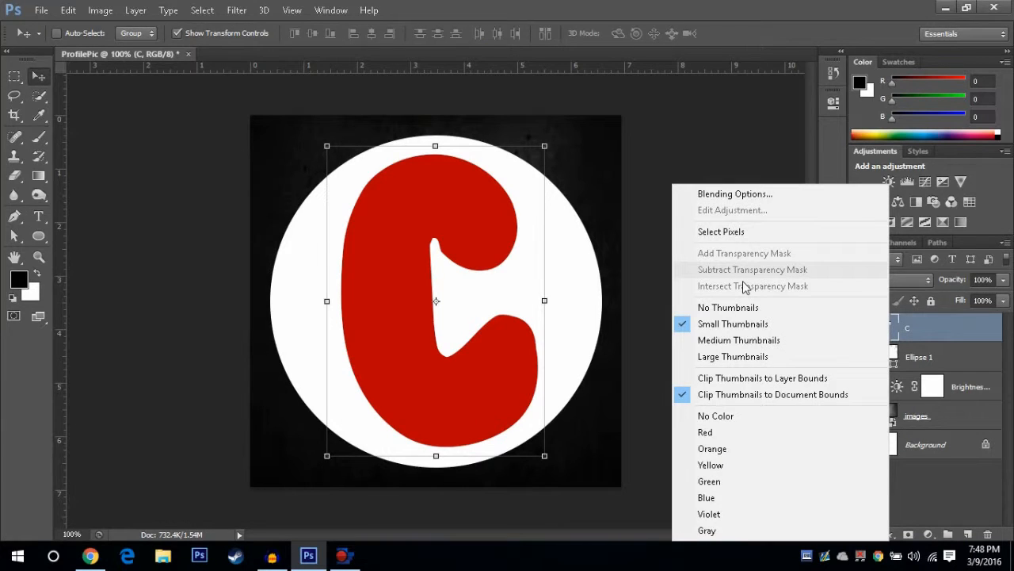
{"action": "right_click", "coordinate": [938, 328]}
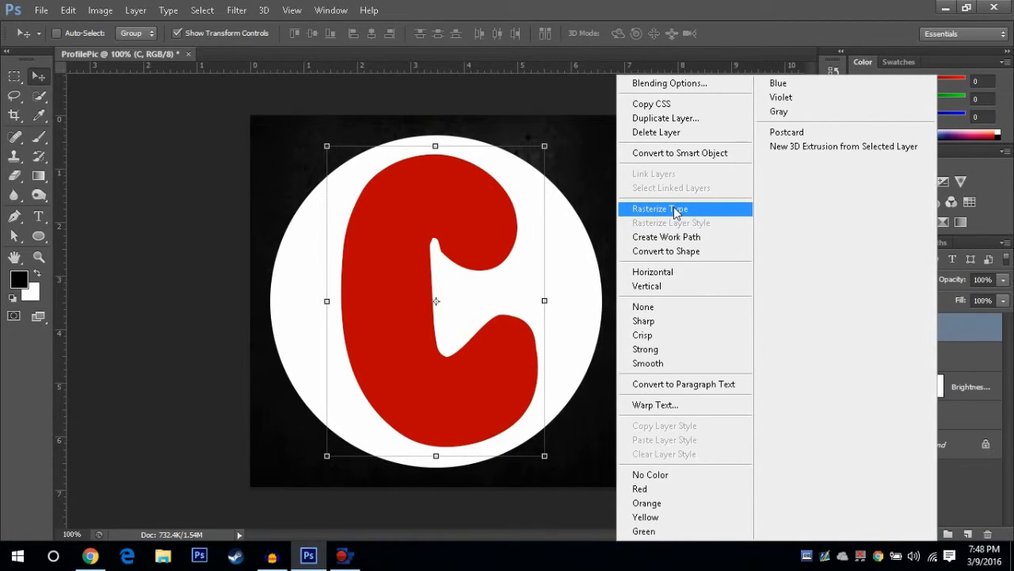
{"action": "left_click", "coordinate": [675, 210]}
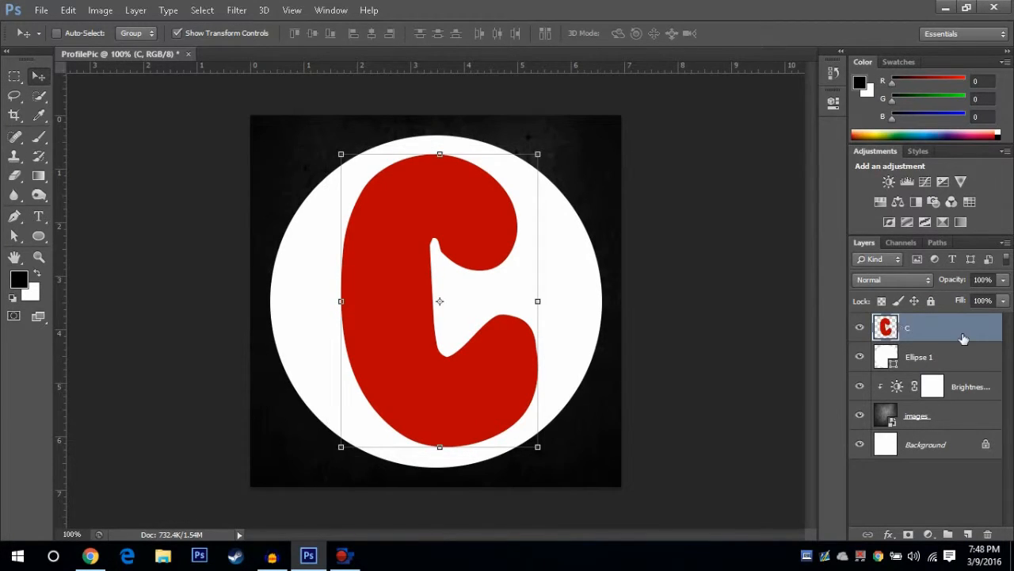
Add a Drop Shadow to the C layer with distance 5 px, spread 5% and size 5 px
{"action": "key", "text": "space"}
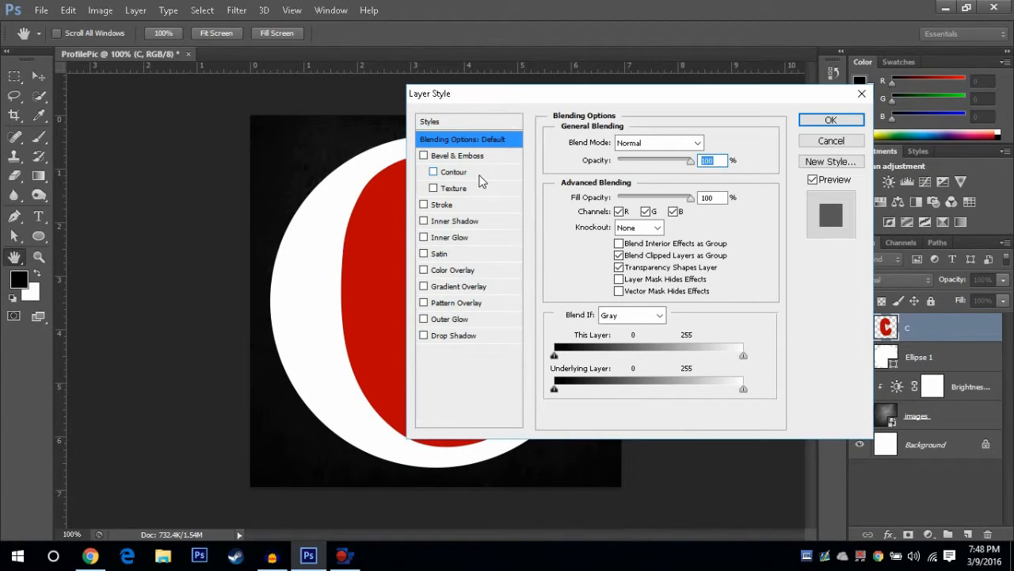
{"action": "left_click", "coordinate": [424, 336]}
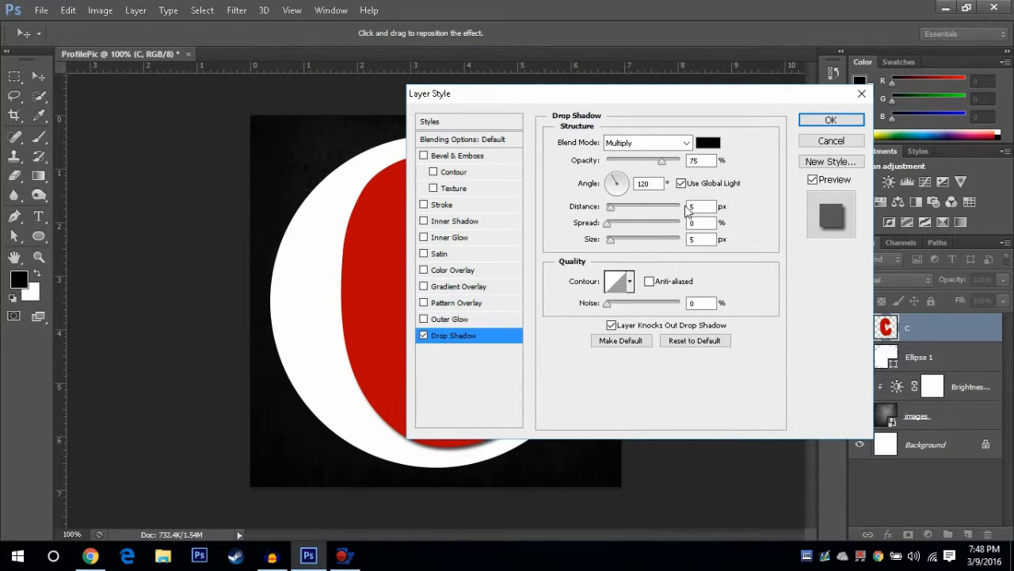
{"action": "left_click_drag", "start_coordinate": [611, 207], "coordinate": [636, 224]}
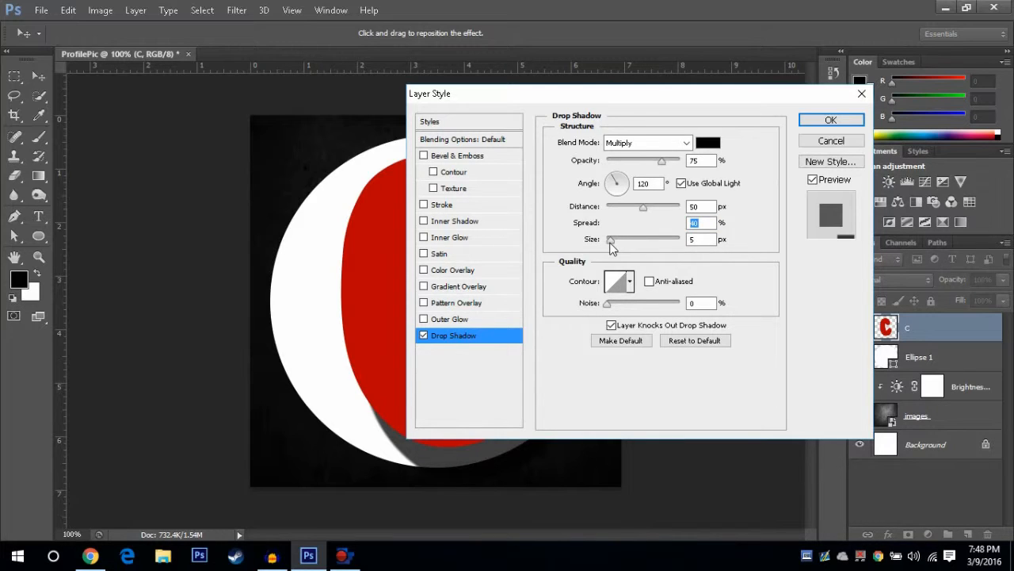
{"action": "left_click_drag", "start_coordinate": [610, 242], "coordinate": [609, 242]}
{"action": "left_click", "coordinate": [600, 203]}
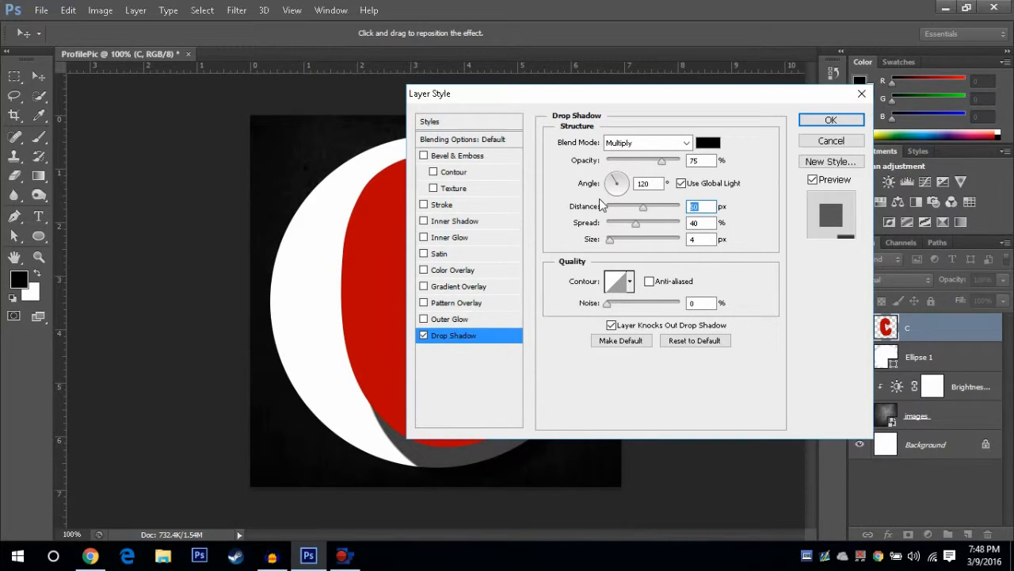
{"action": "type", "text": "5"}
{"action": "left_click", "coordinate": [579, 223]}
{"action": "key", "text": "BackSpace"}
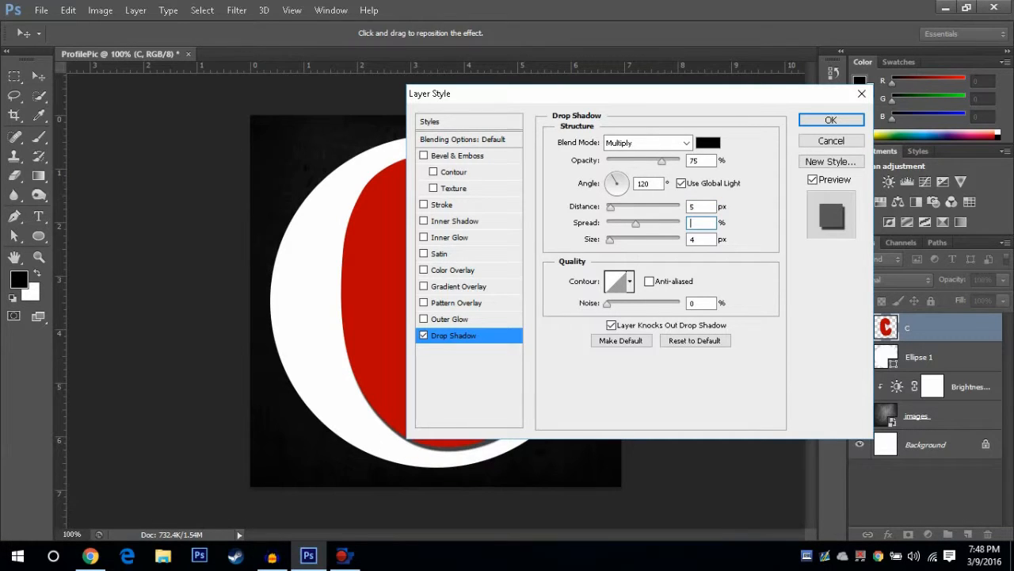
{"action": "type", "text": "5"}
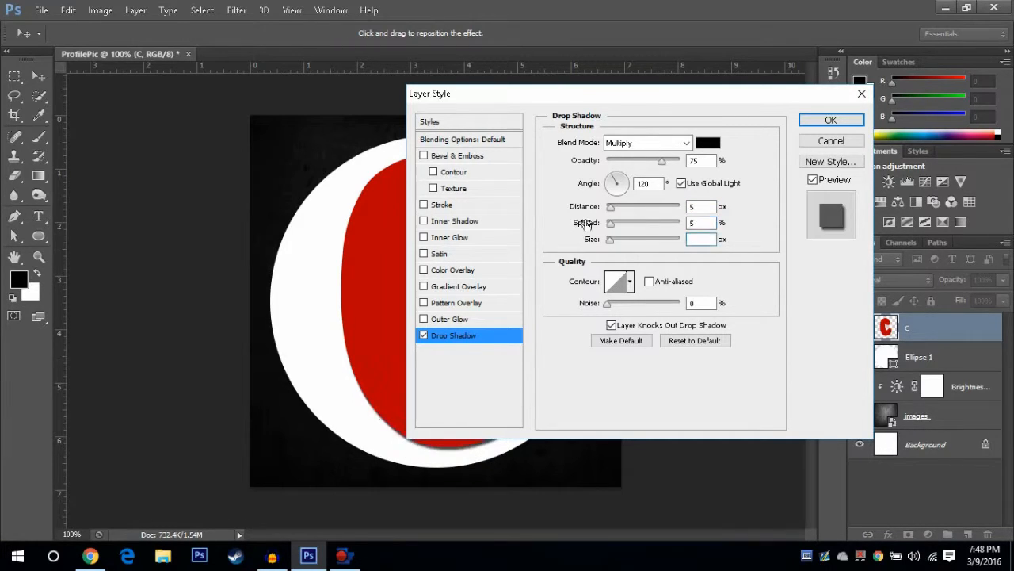
{"action": "key", "text": "Tab"}
{"action": "type", "text": "5"}
Set the drop shadow opacity to 86% and angle to 120°, then confirm the layer style
{"action": "mouse_move", "coordinate": [670, 164]}
{"action": "left_mouse_down"}
{"action": "mouse_move", "coordinate": [722, 163]}
{"action": "mouse_move", "coordinate": [670, 168]}
{"action": "left_mouse_up"}
{"action": "left_click_drag", "start_coordinate": [622, 189], "coordinate": [557, 175]}
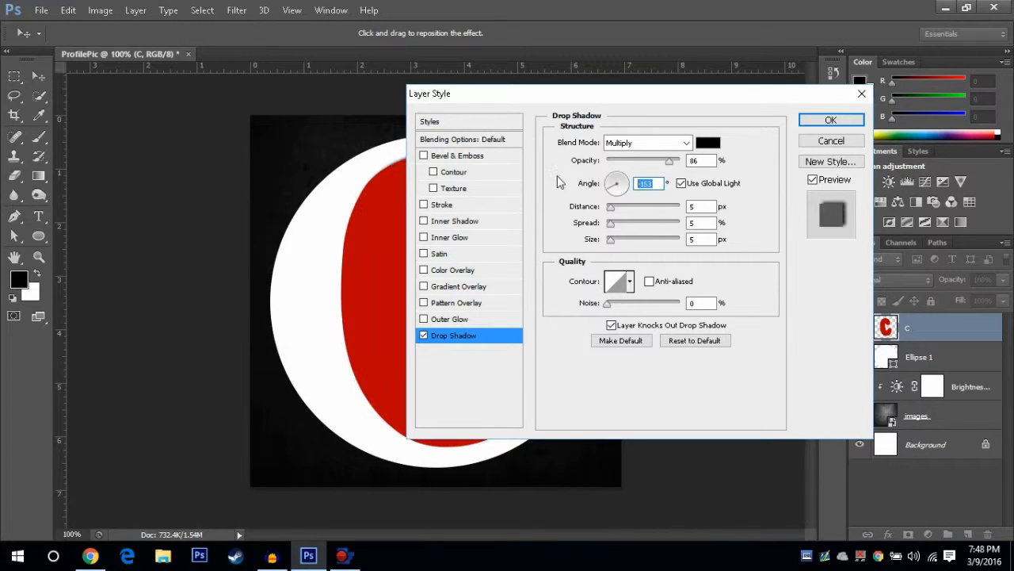
{"action": "key", "text": "BackSpace"}
{"action": "type", "text": "120"}
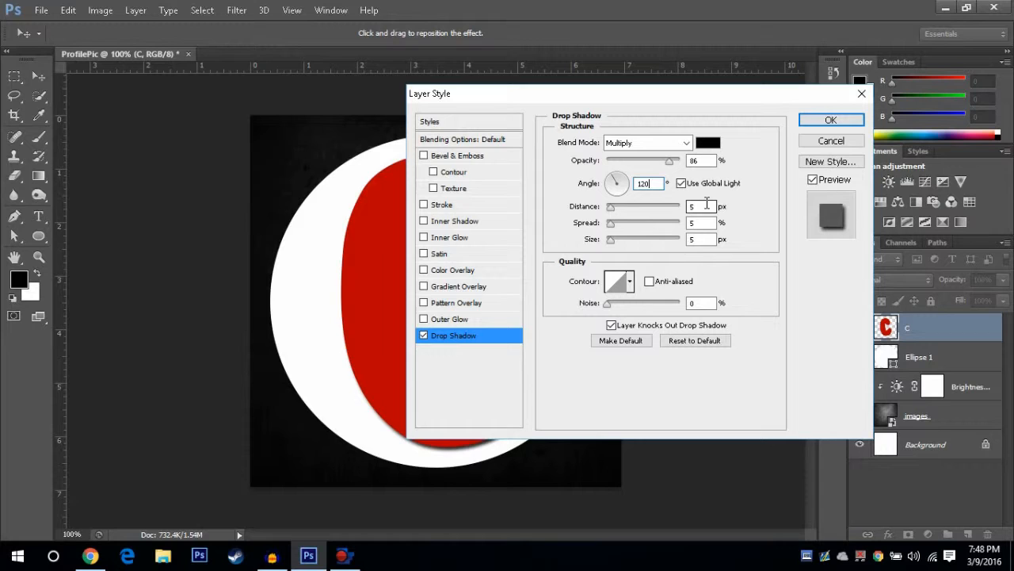
{"action": "key", "text": "Return"}
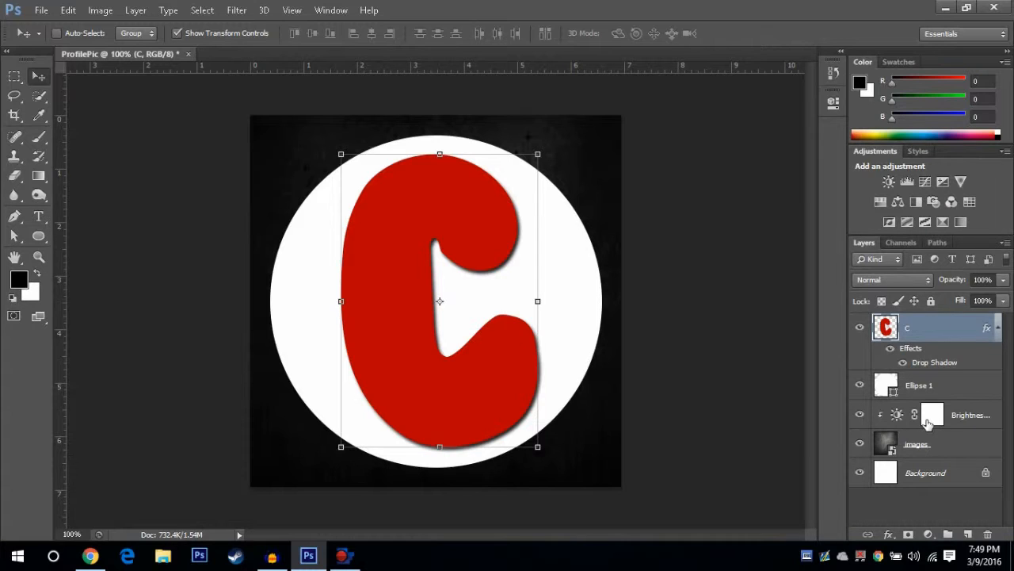
Open the layer style of the white circle layer Ellipse 1 and enable Drop Shadow
{"action": "left_click", "coordinate": [951, 387]}
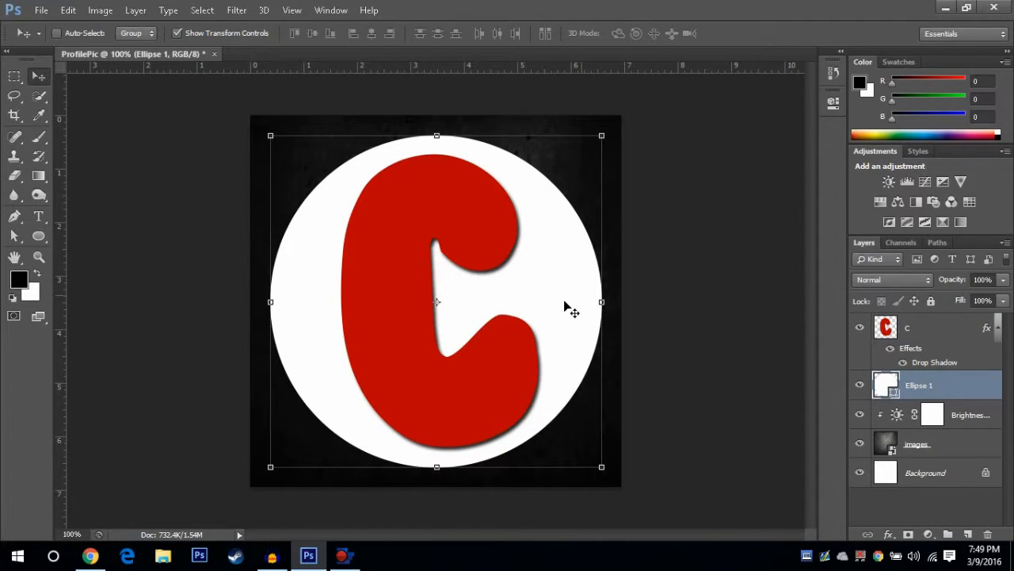
{"action": "double_click", "coordinate": [886, 386]}
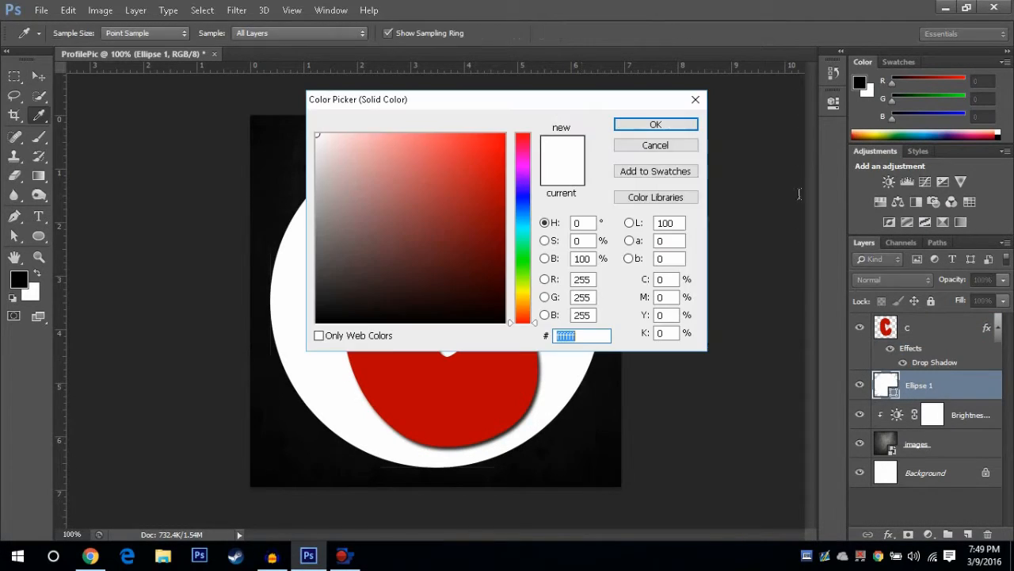
{"action": "left_click", "coordinate": [694, 103]}
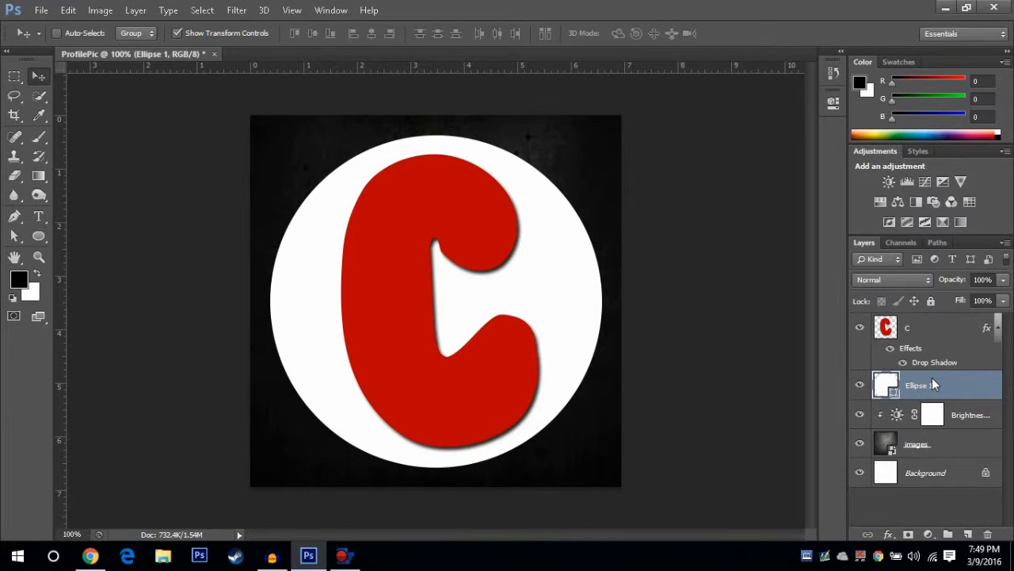
{"action": "right_click", "coordinate": [933, 380]}
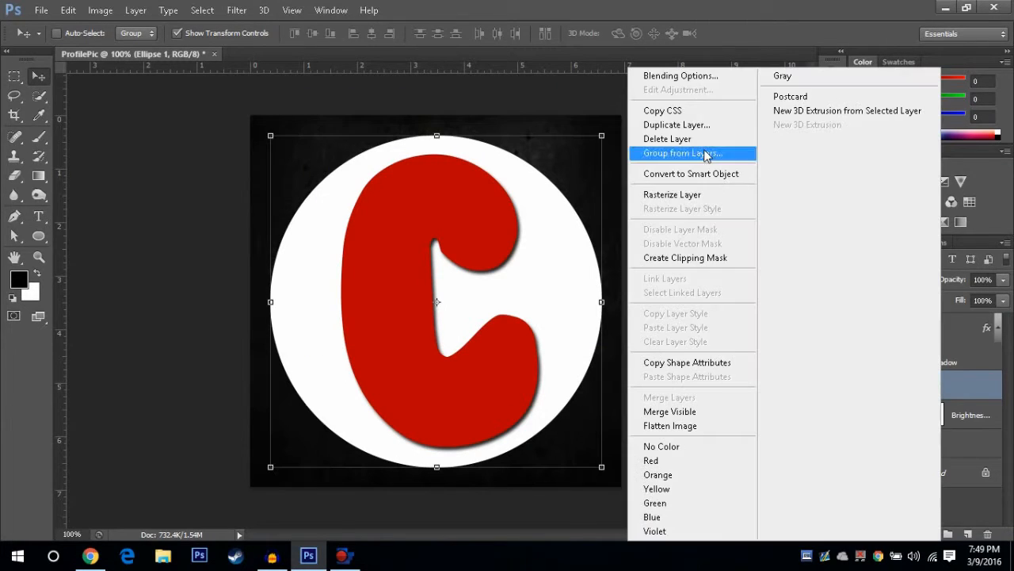
{"action": "left_click", "coordinate": [681, 76]}
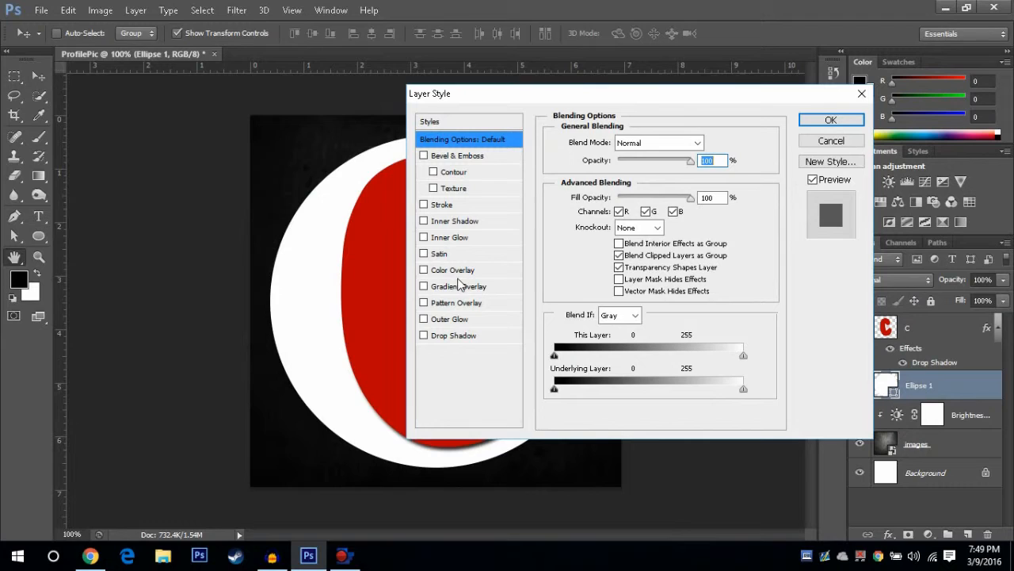
{"action": "left_click", "coordinate": [425, 336]}
{"action": "left_click", "coordinate": [449, 338]}
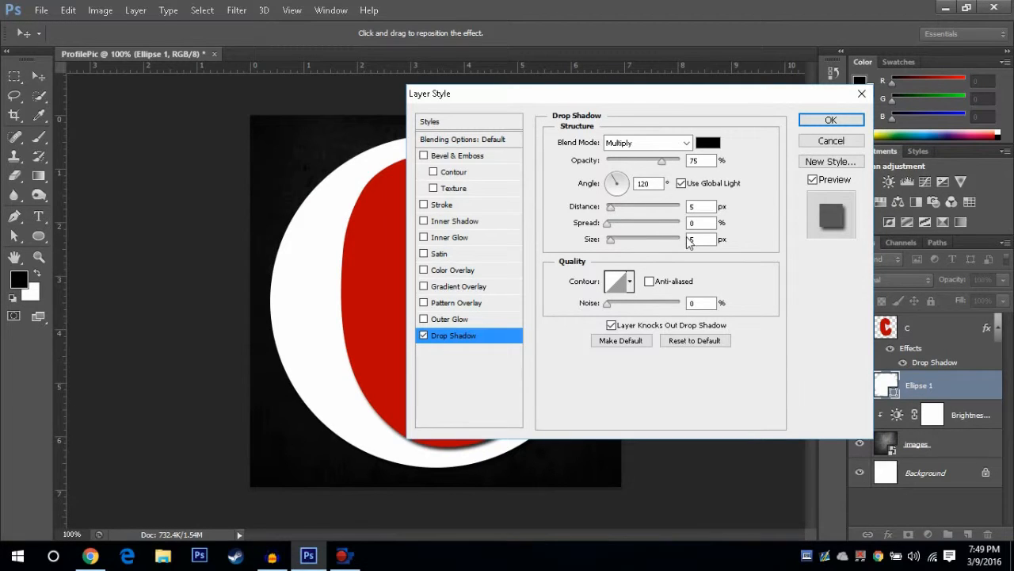
Set the circle's drop shadow size to 15 px, spread to 15% and distance to 15 px, then confirm
{"action": "left_click", "coordinate": [700, 240]}
{"action": "key", "text": "BackSpace"}
{"action": "type", "text": "15"}
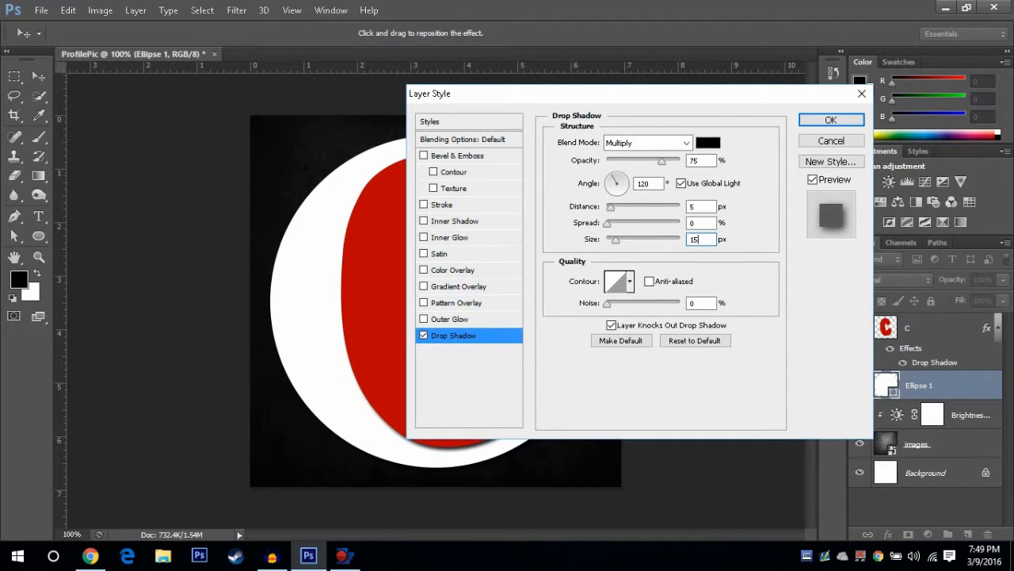
{"action": "key", "text": "shift+Tab"}
{"action": "type", "text": "15"}
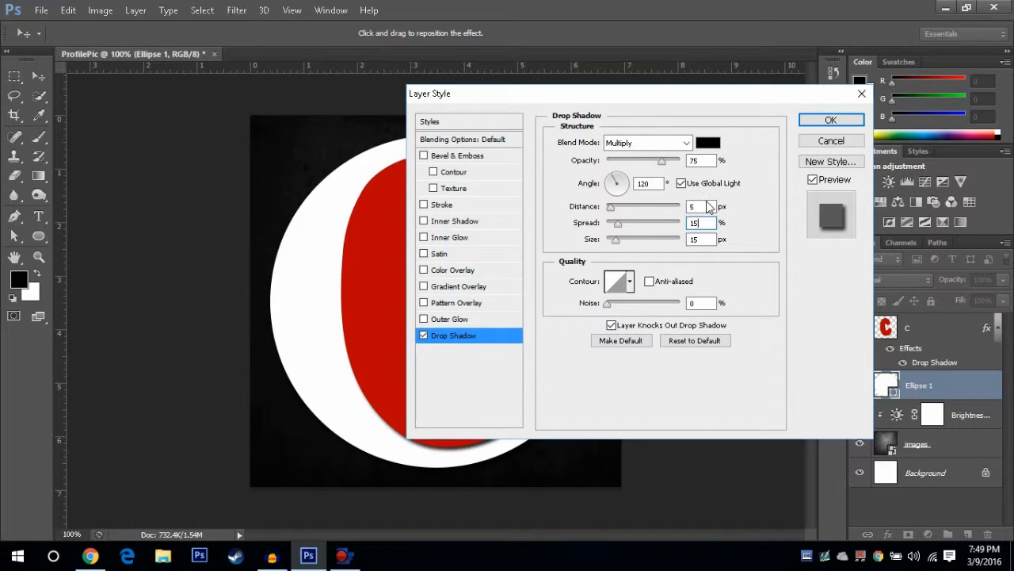
{"action": "key", "text": "shift+Tab"}
{"action": "type", "text": "15"}
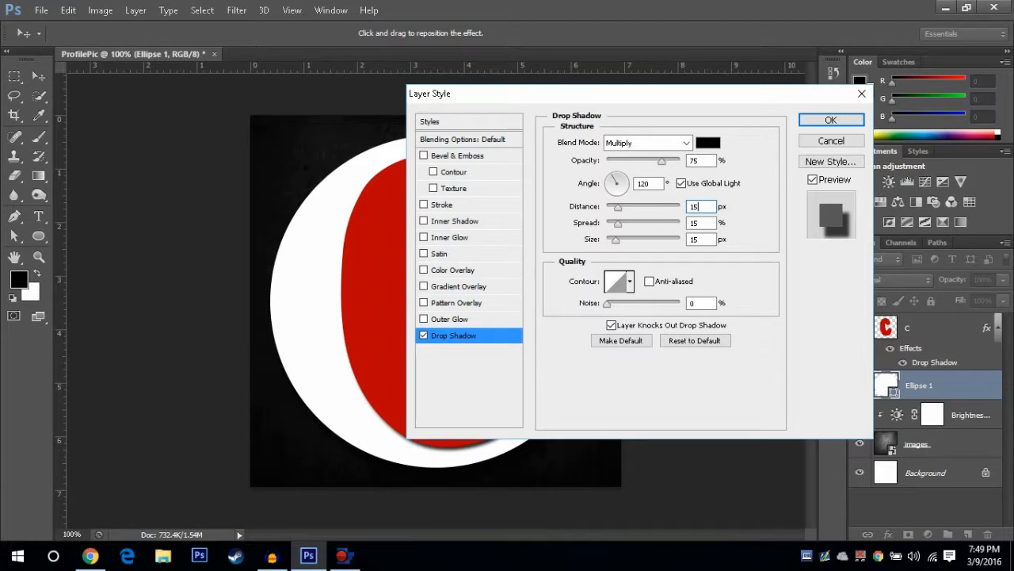
{"action": "key", "text": "Return"}
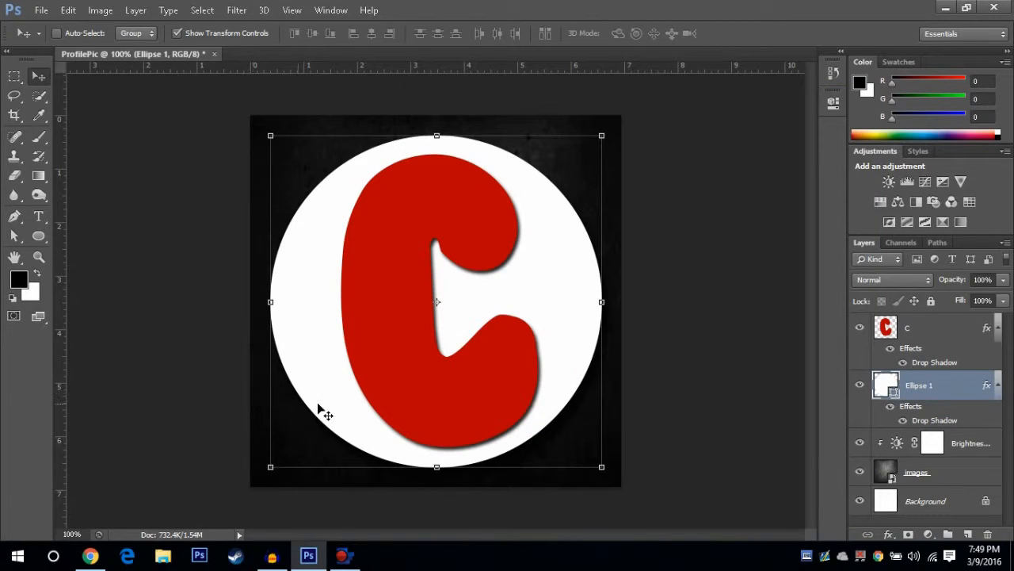